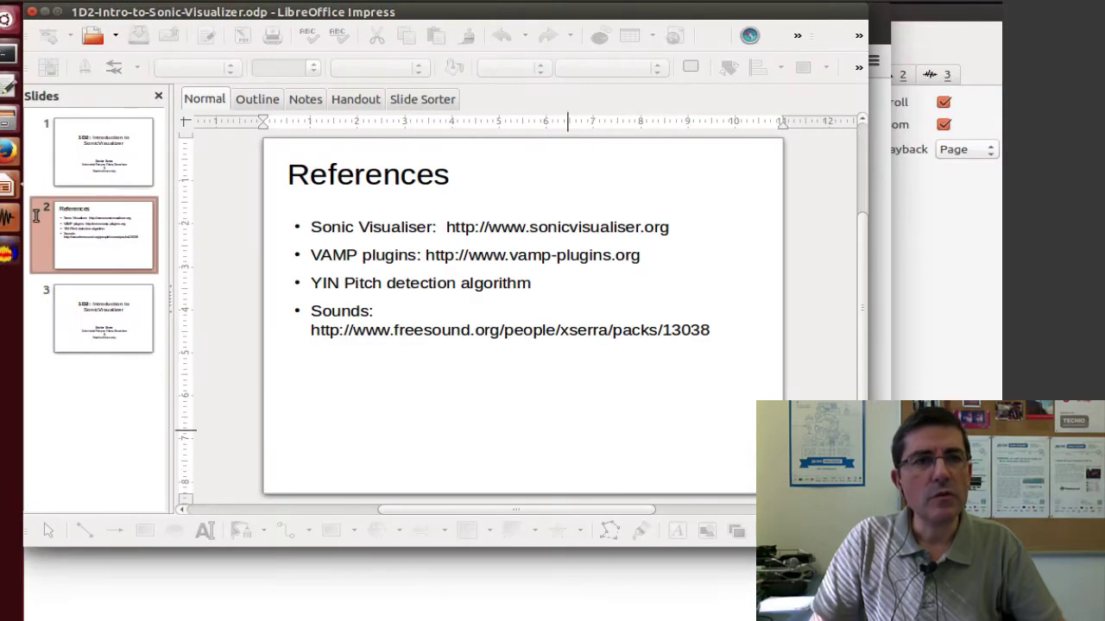
# Search Google in Firefox for 'sonicvisualiser'
pyautogui.click(7, 151)
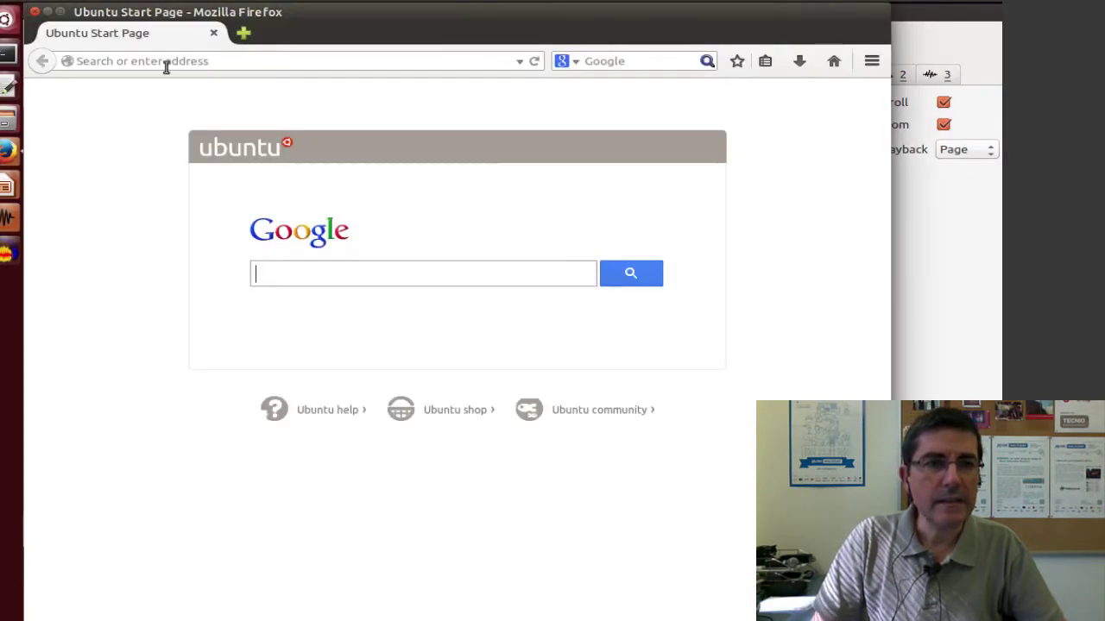
pyautogui.click(281, 276)
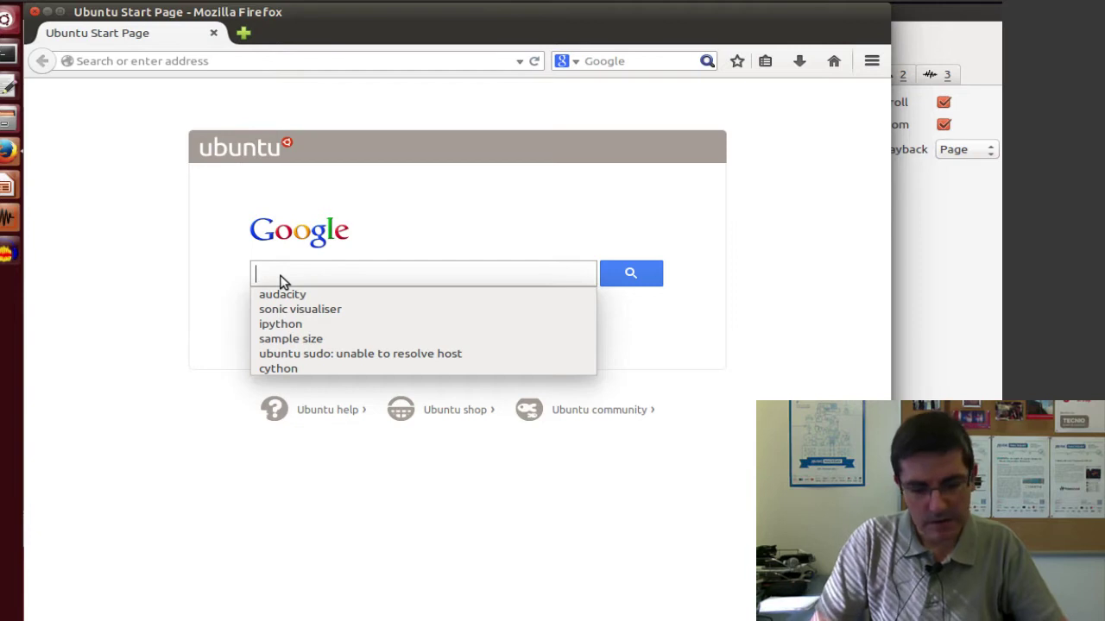
pyautogui.write('soni')
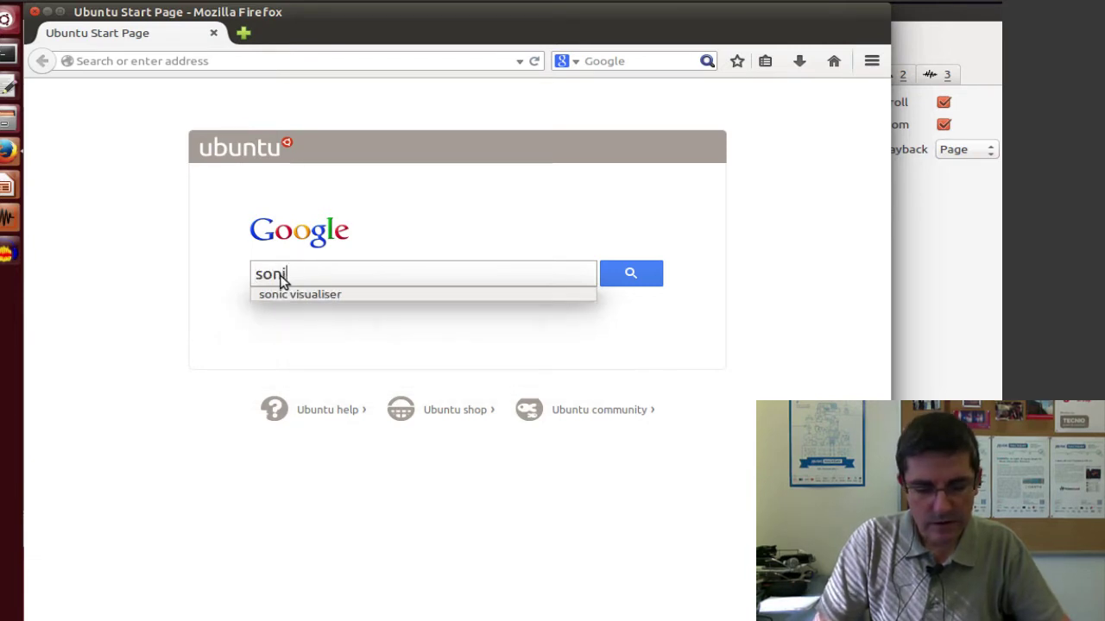
pyautogui.write('cvisualiser')
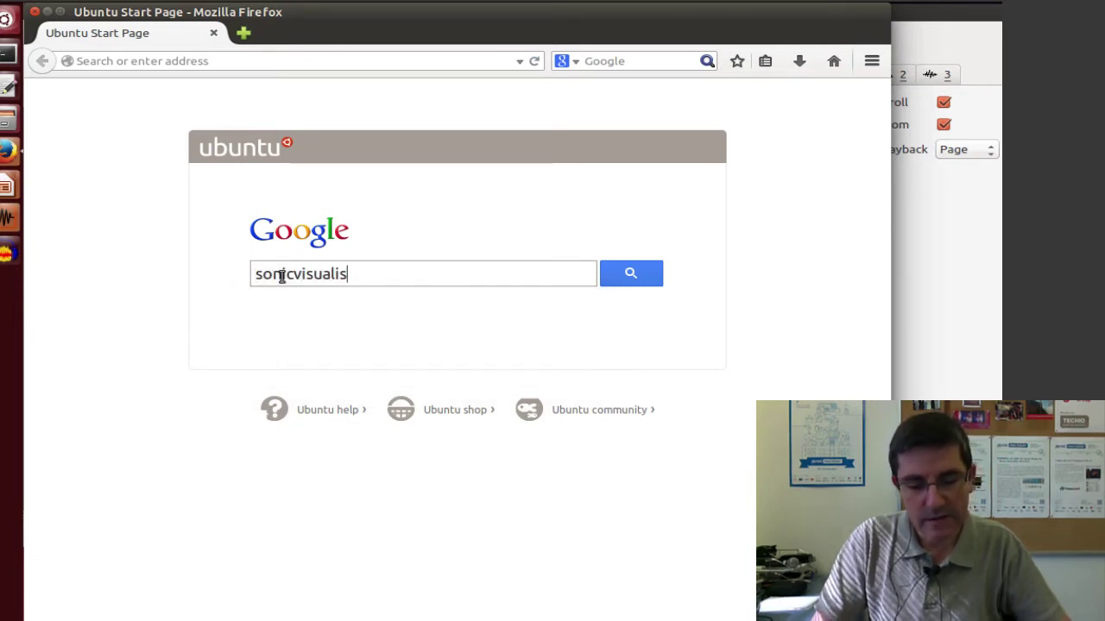
pyautogui.press('Return')
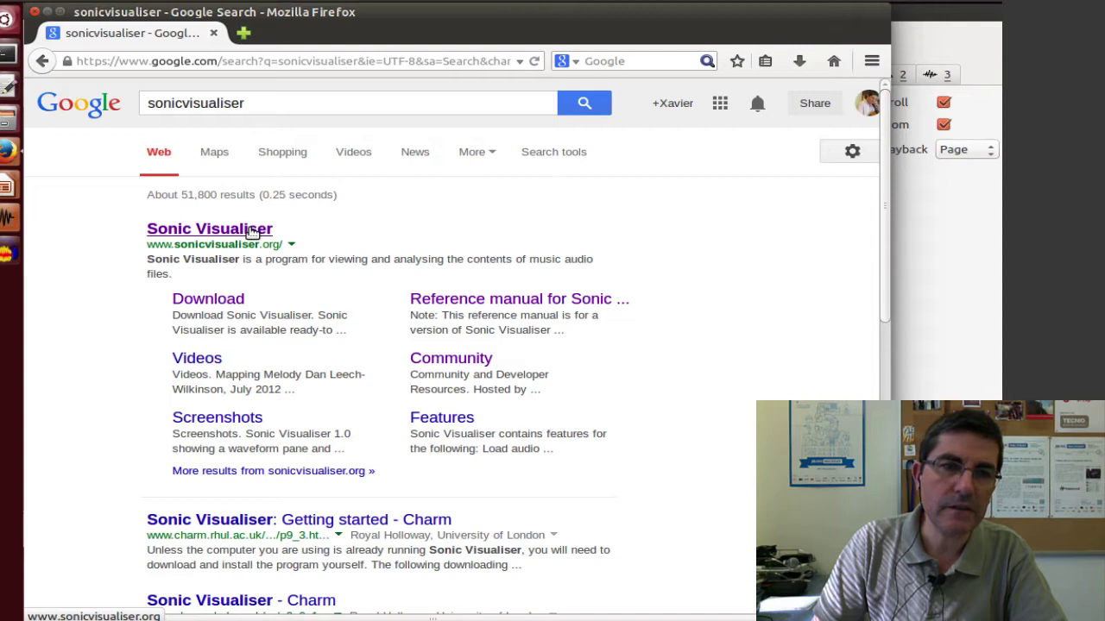
# Visit the official Sonic Visualiser site's download page, then switch to Sonic Visualiser
pyautogui.click(251, 231)
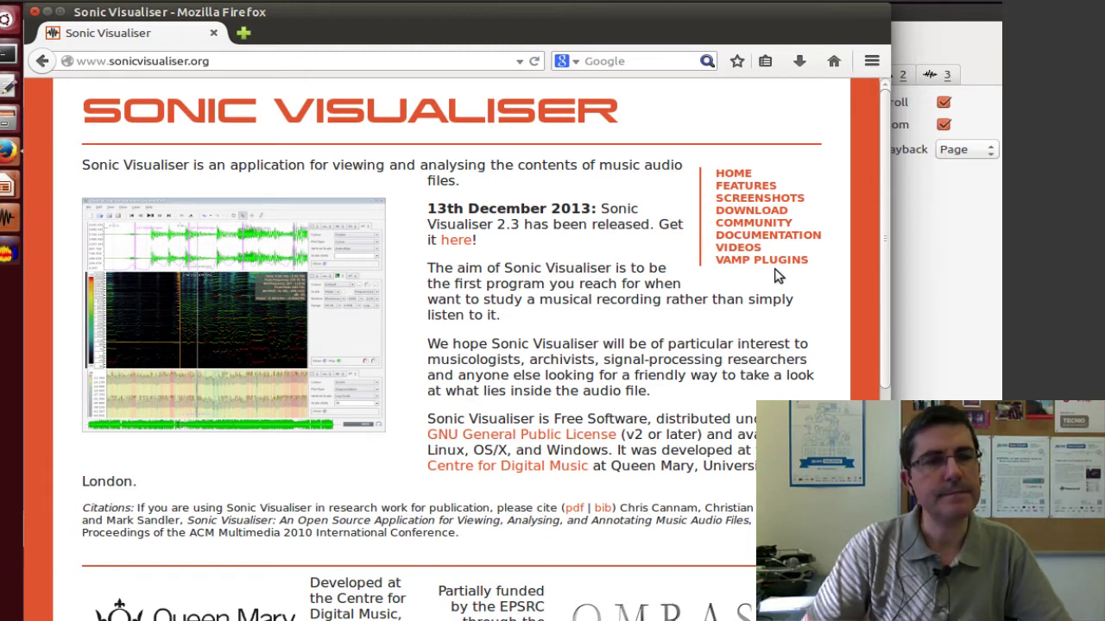
pyautogui.click(741, 214)
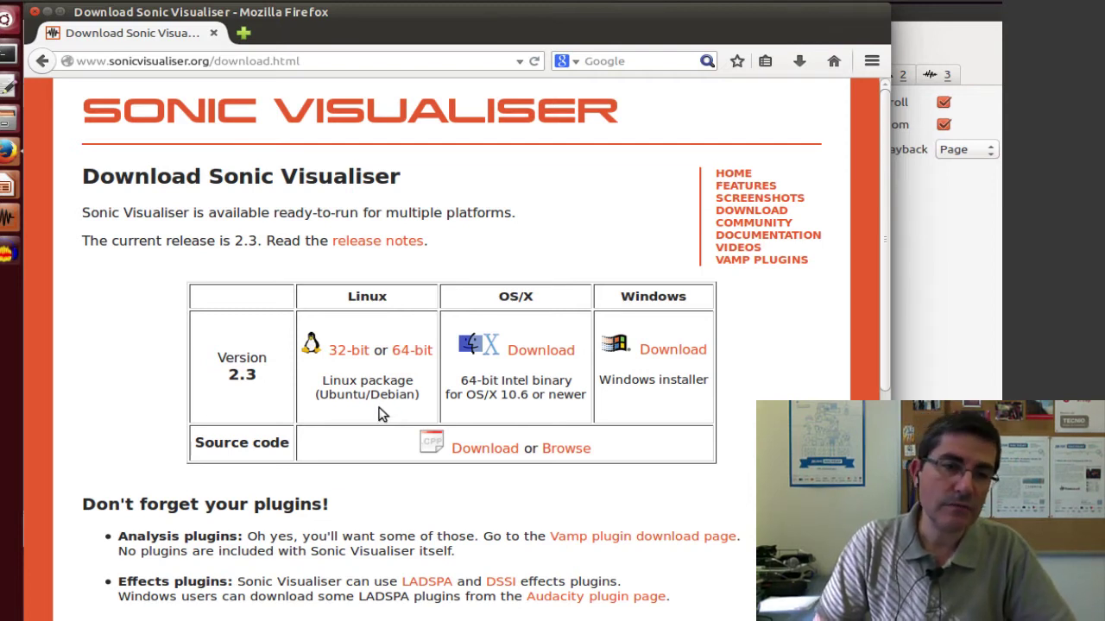
pyautogui.click(7, 222)
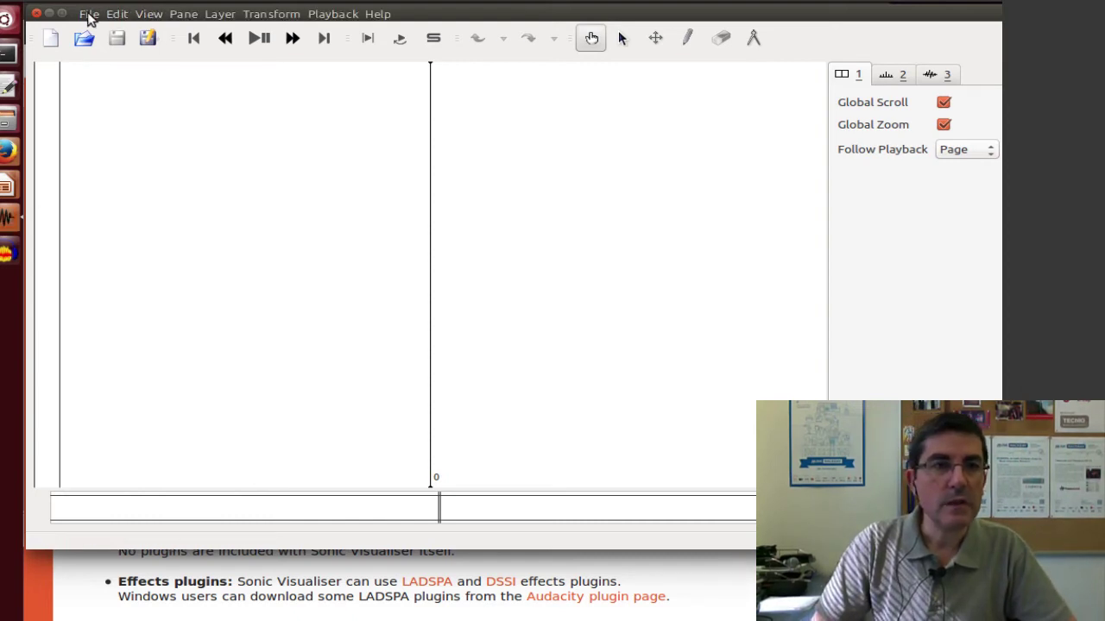
# Open speech-female.wav from the sounds folder via File > Open
pyautogui.click(89, 15)
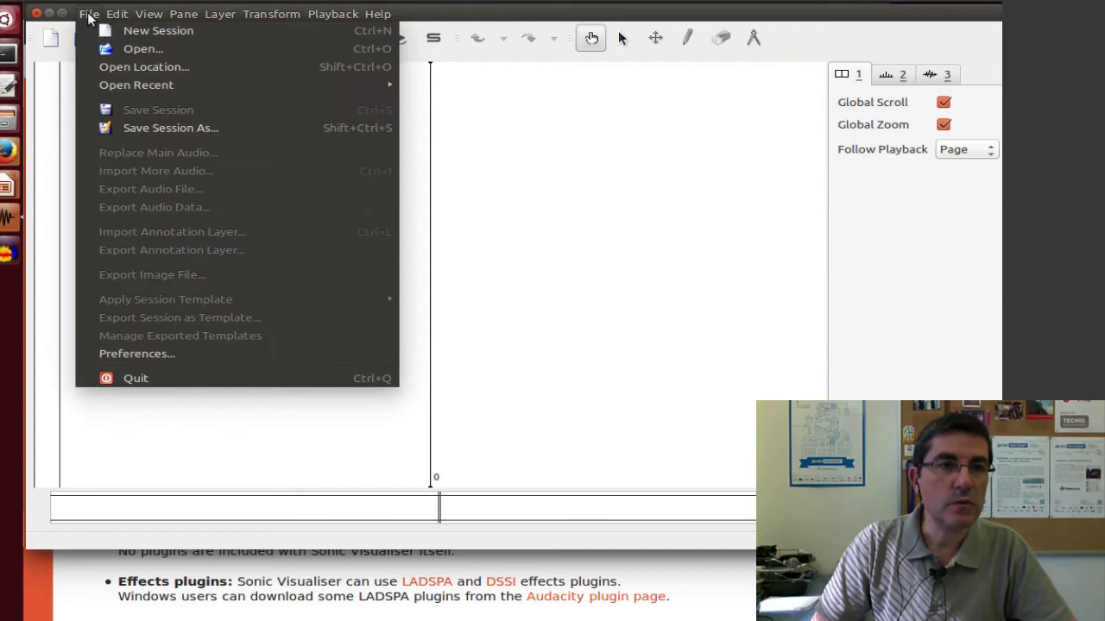
pyautogui.click(118, 52)
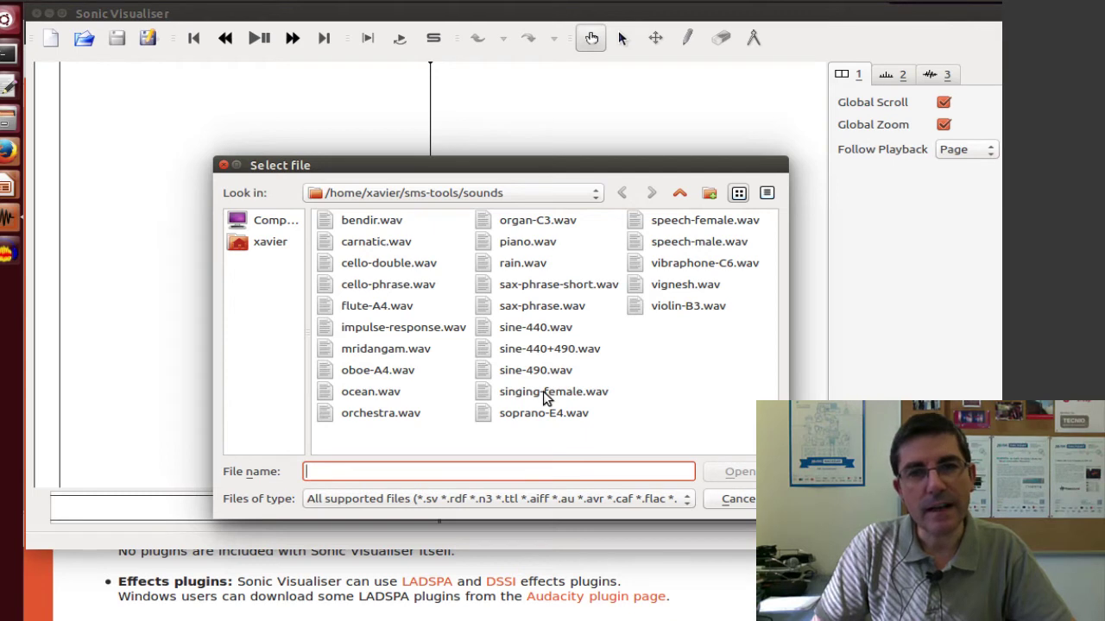
pyautogui.click(717, 222)
pyautogui.click(741, 476)
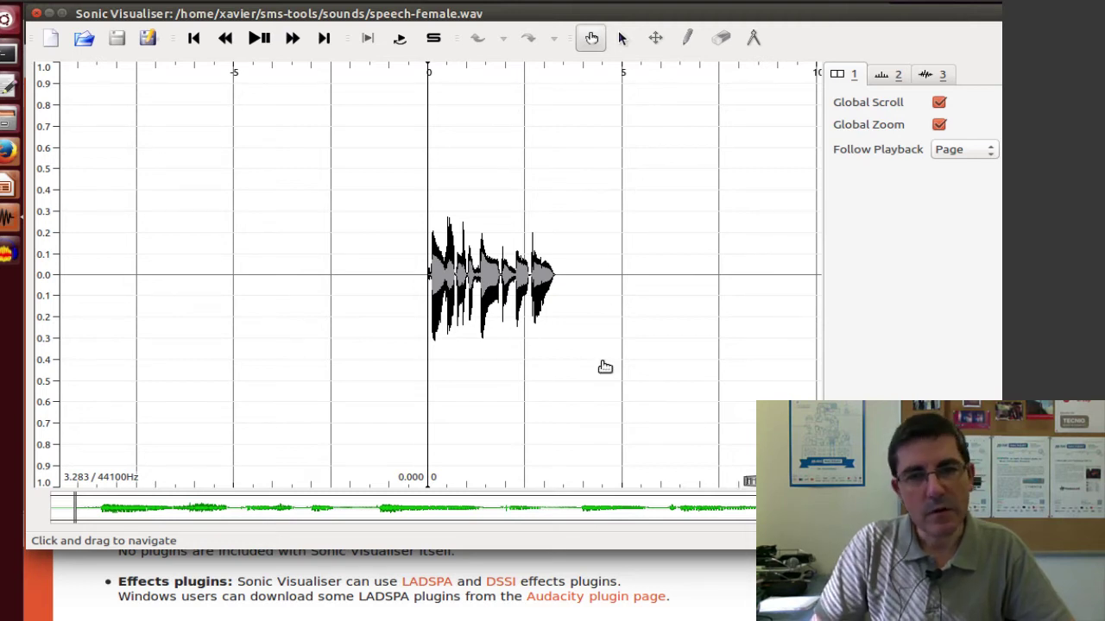
# Zoom in on the waveform and play the speech recording
pyautogui.scroll(3, 763, 481)
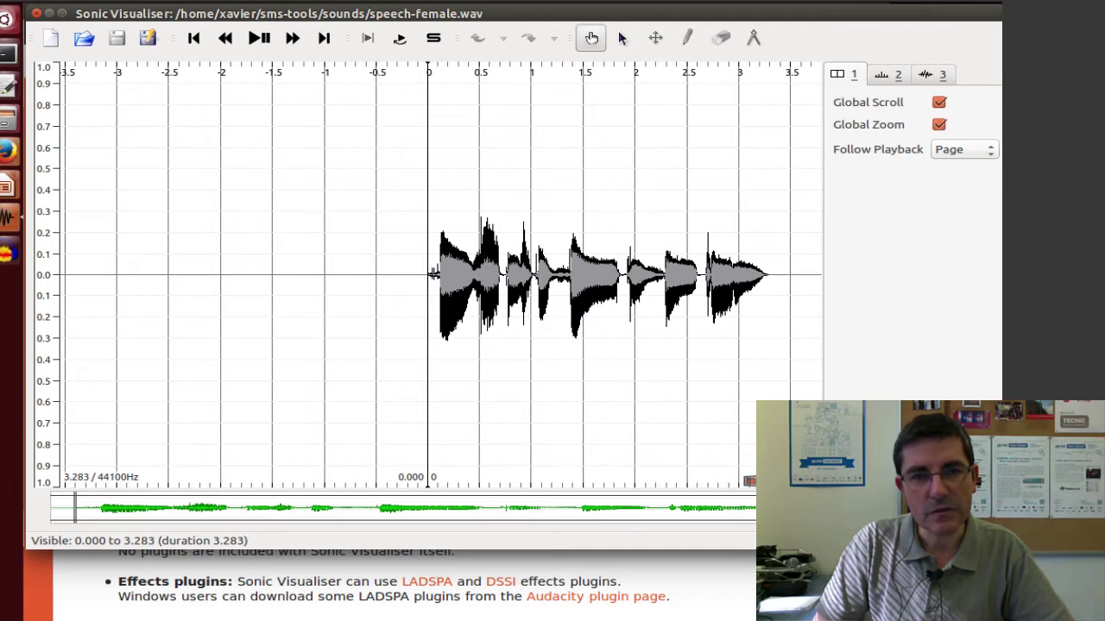
pyautogui.scroll(3, 811, 440)
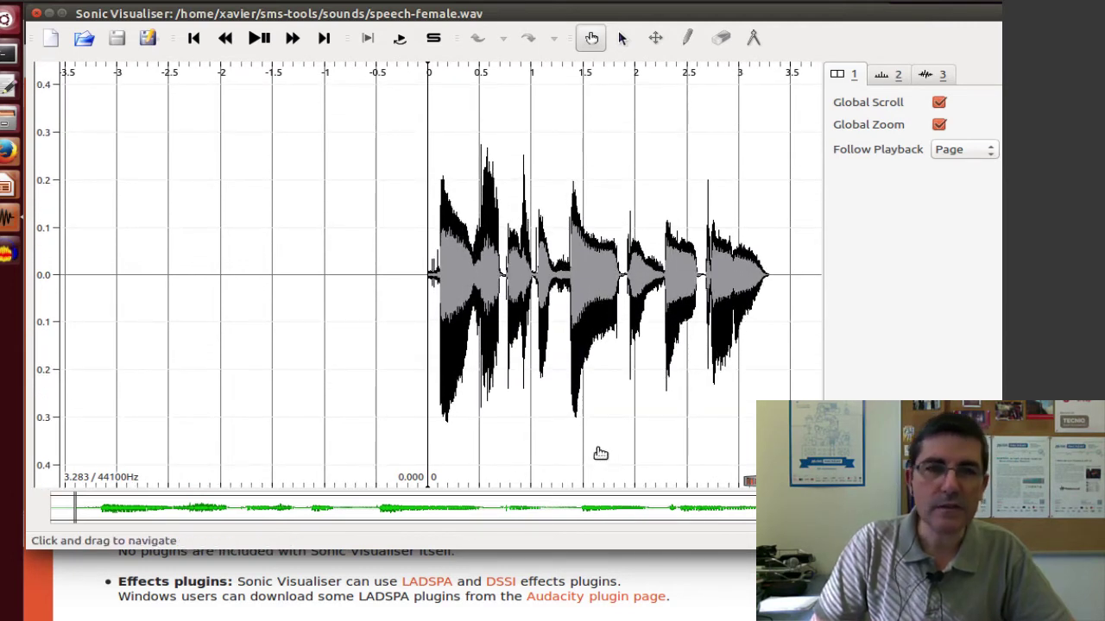
pyautogui.press('space')
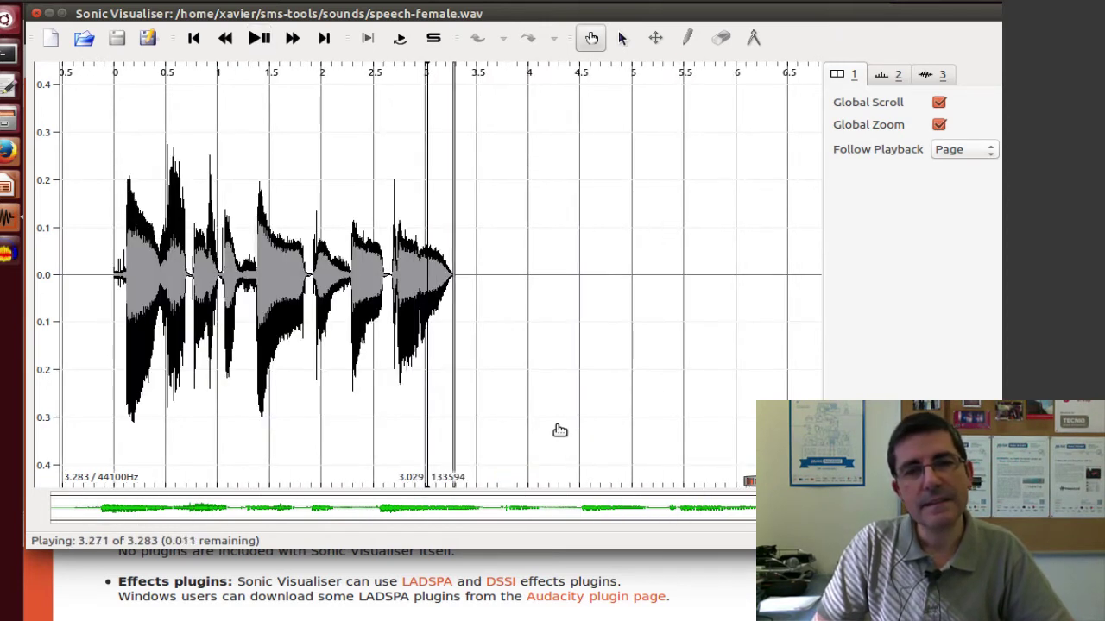
# Pan back to the start and zoom so roughly 0–2.7 s fills the view
pyautogui.moveTo(464, 400); pyautogui.dragTo(688, 420)
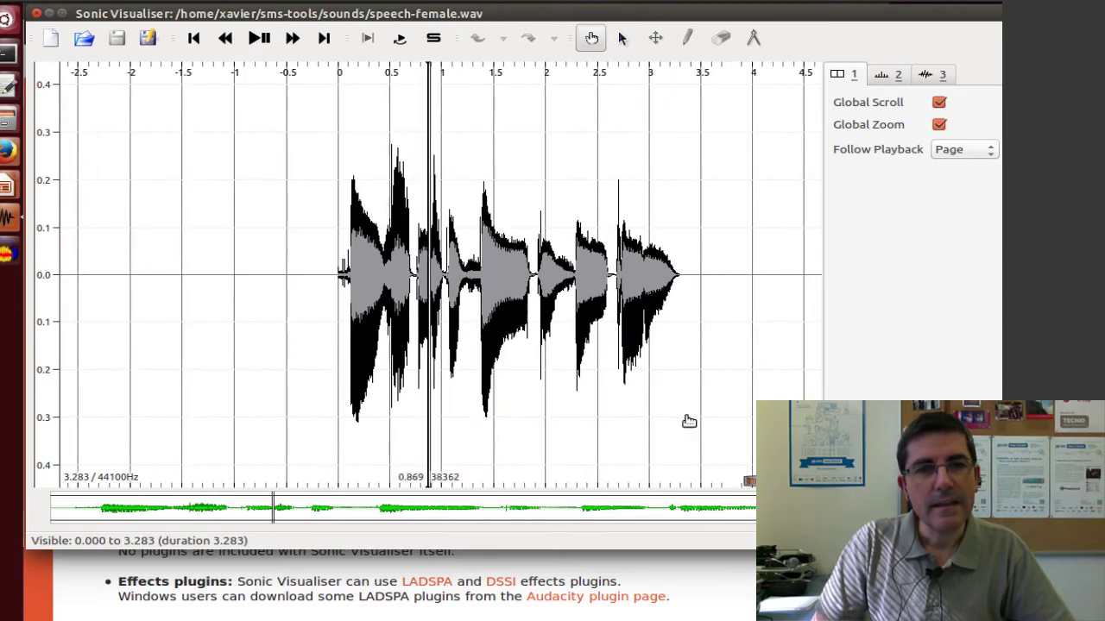
pyautogui.moveTo(749, 480)
pyautogui.mouseDown()
pyautogui.moveTo(739, 481)
pyautogui.moveTo(754, 481)
pyautogui.mouseUp()
pyautogui.scroll(3, 561, 385)
pyautogui.scroll(-3, 604, 388)
pyautogui.scroll(3, 608, 388)
pyautogui.scroll(-3, 630, 406)
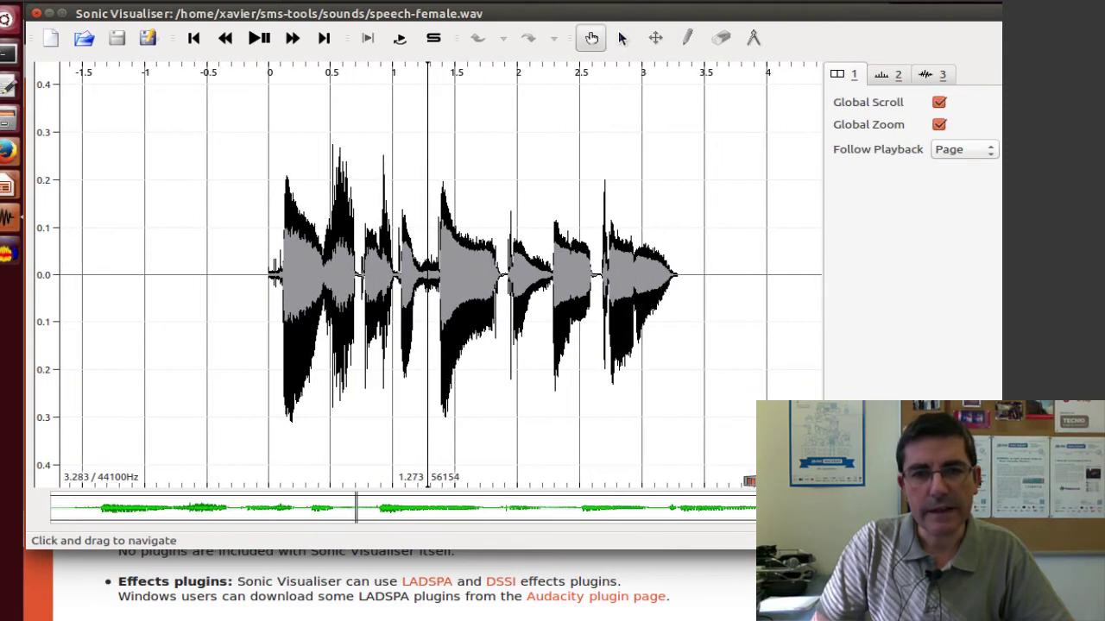
pyautogui.moveTo(749, 481); pyautogui.dragTo(755, 481)
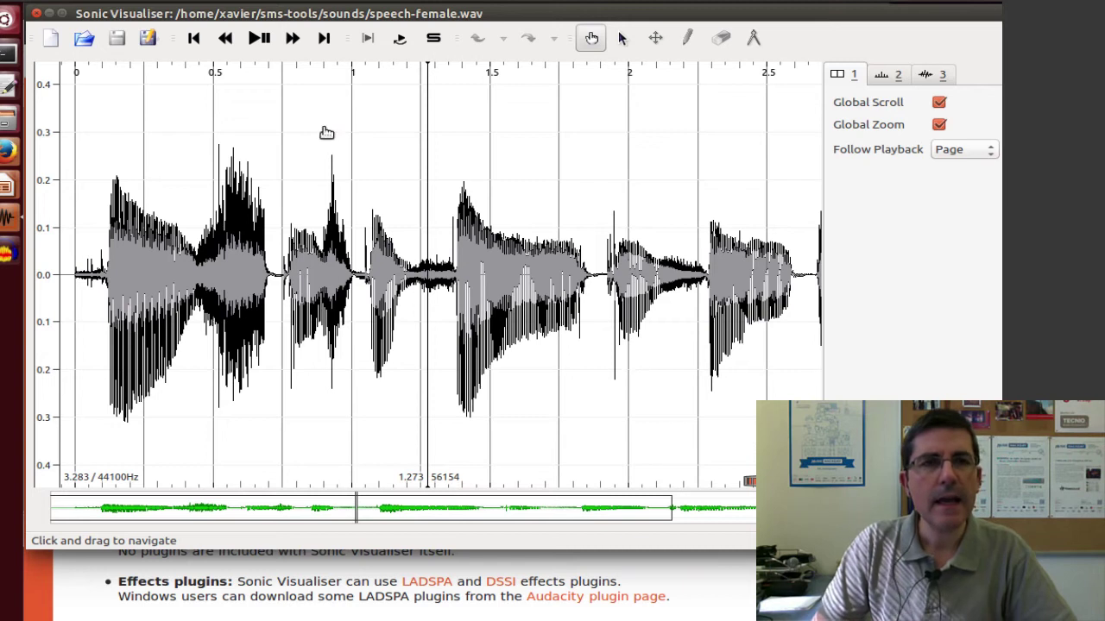
pyautogui.moveTo(246, 19)
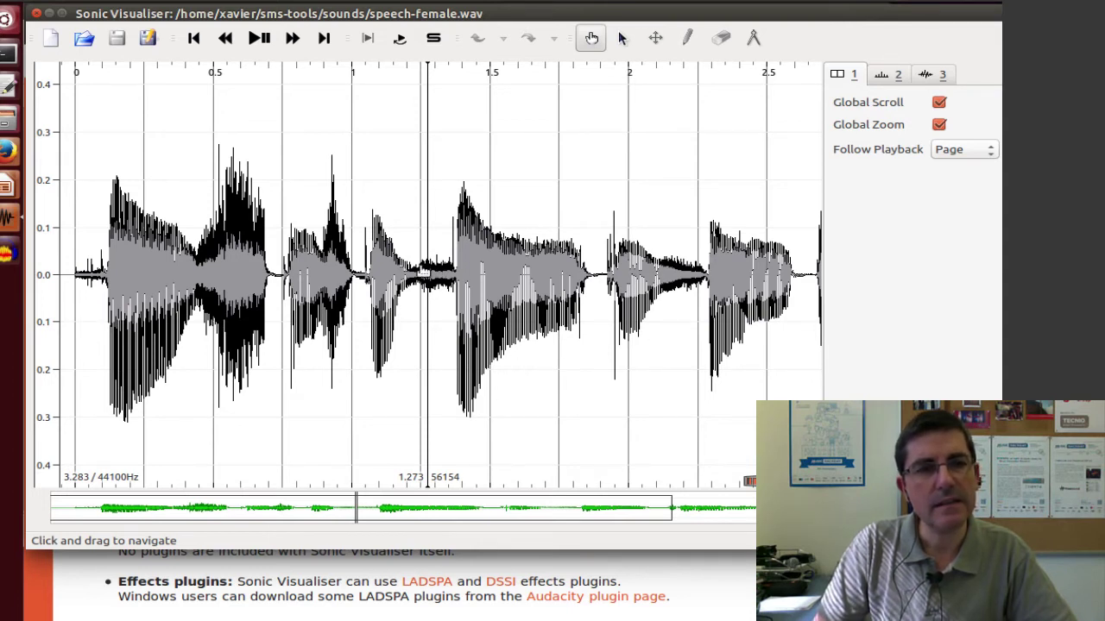
# Add a spectrogram pane below the waveform and enlarge it
pyautogui.moveTo(203, 17)
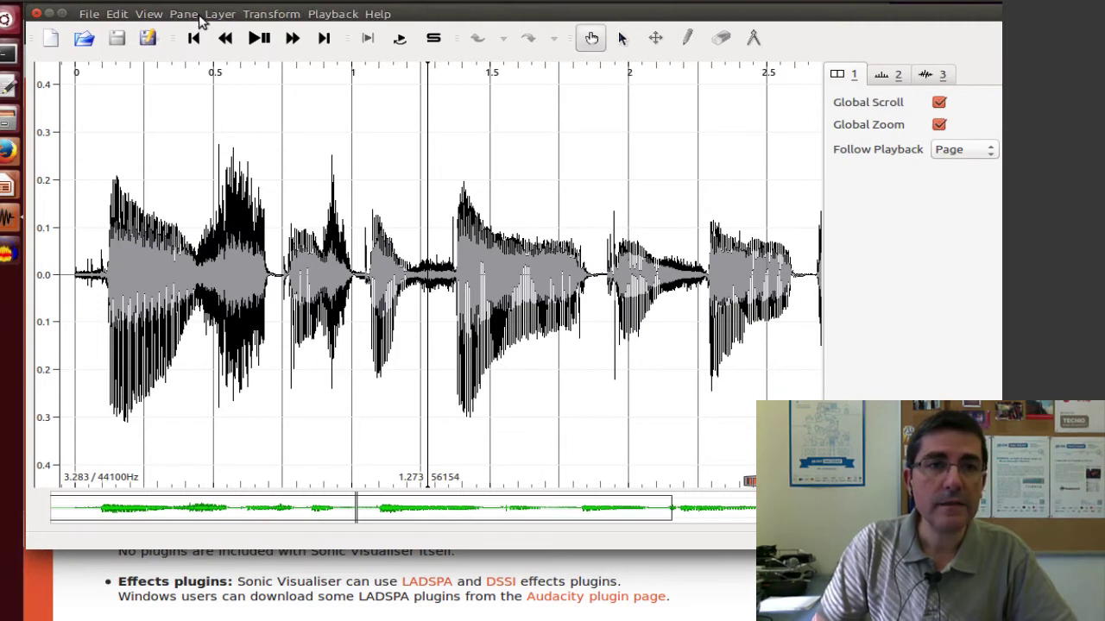
pyautogui.click(182, 14)
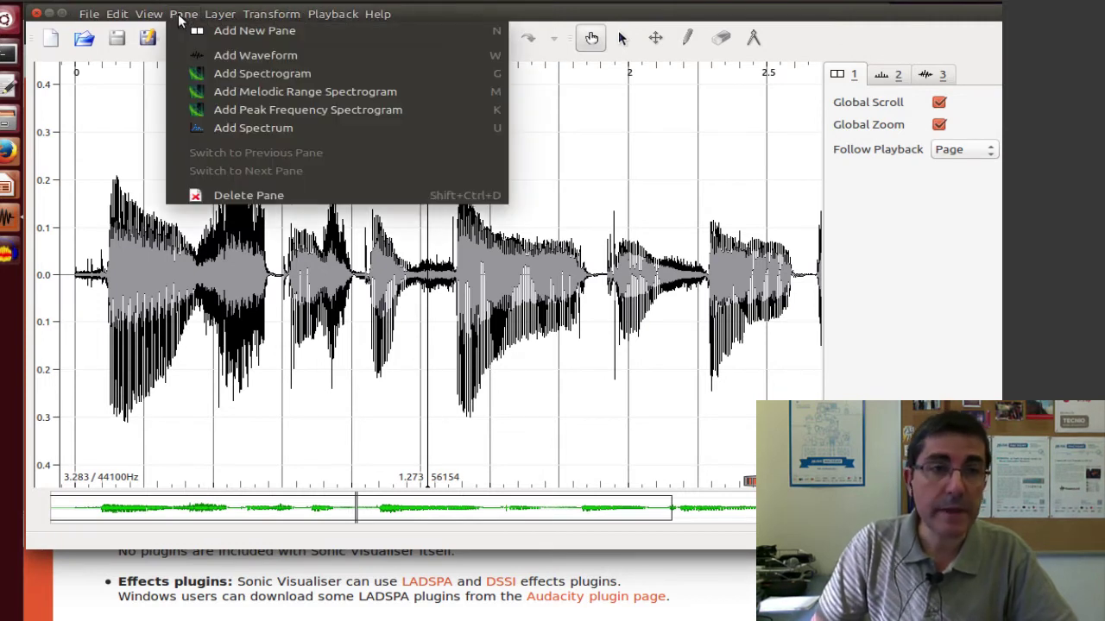
pyautogui.click(239, 77)
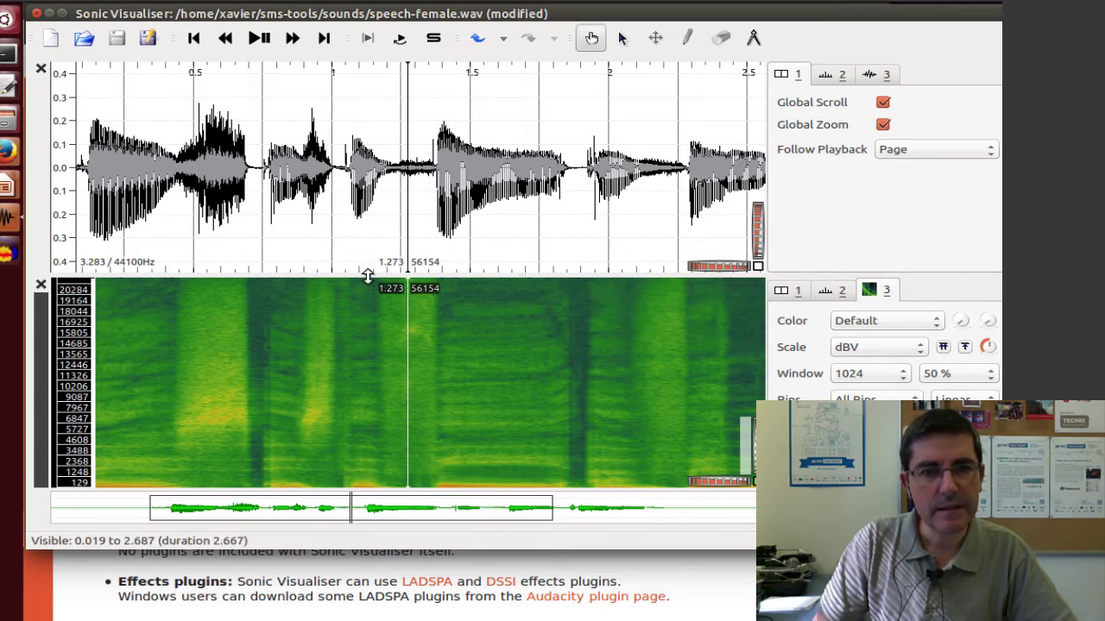
pyautogui.moveTo(368, 277); pyautogui.dragTo(369, 242)
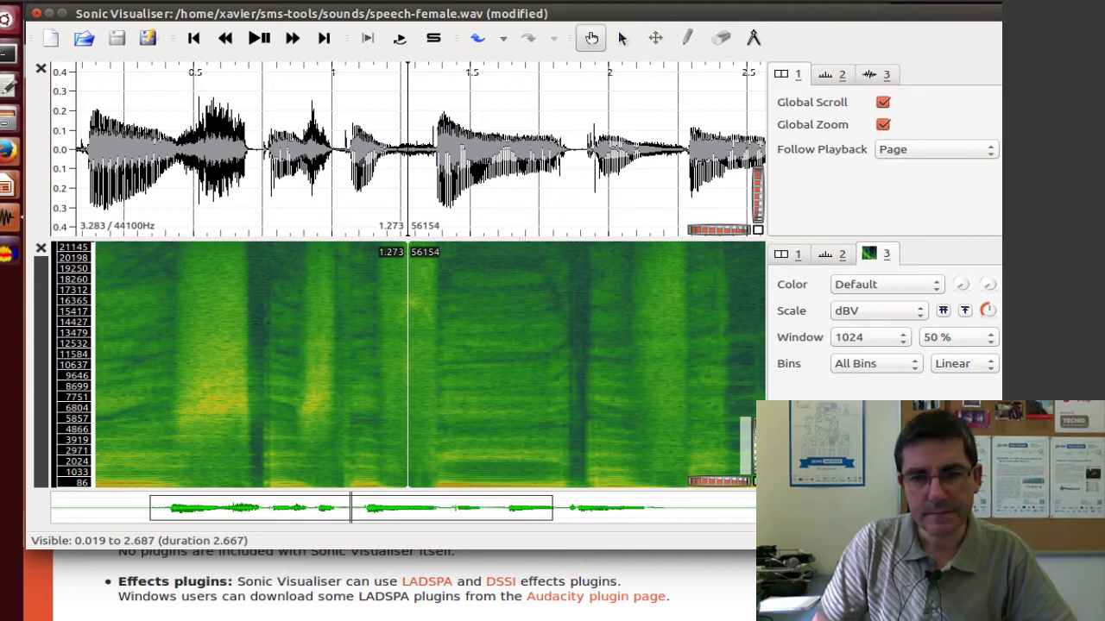
pyautogui.moveTo(388, 549); pyautogui.dragTo(389, 620)
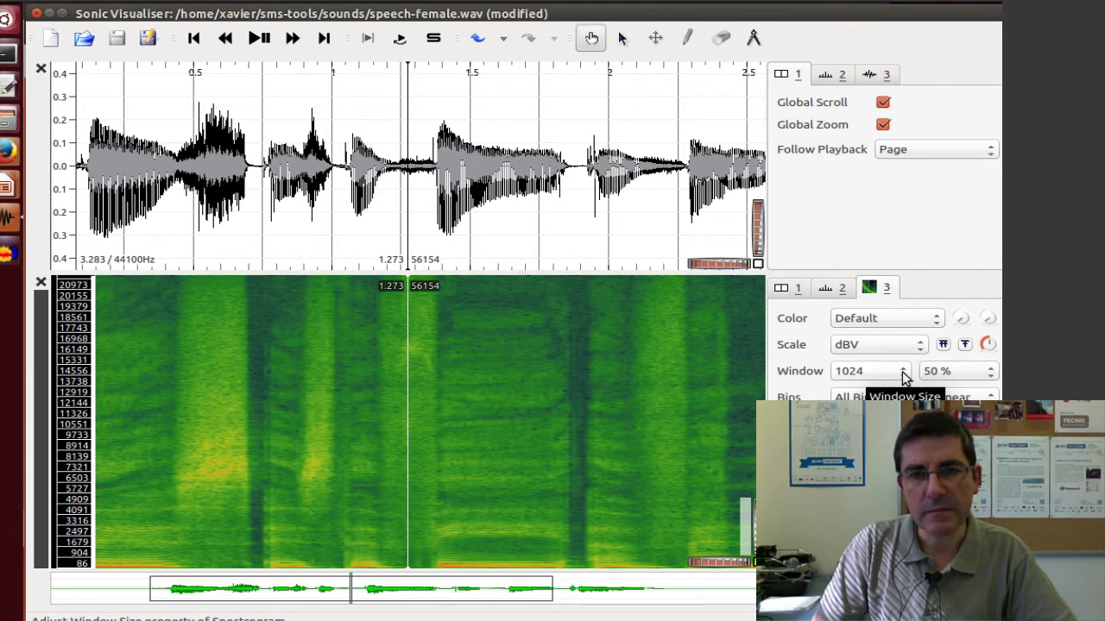
# Set the spectrogram window to 2048, zoom to about 21–4328 Hz, and pan to 1.25 s
pyautogui.click(866, 380)
pyautogui.click(868, 390)
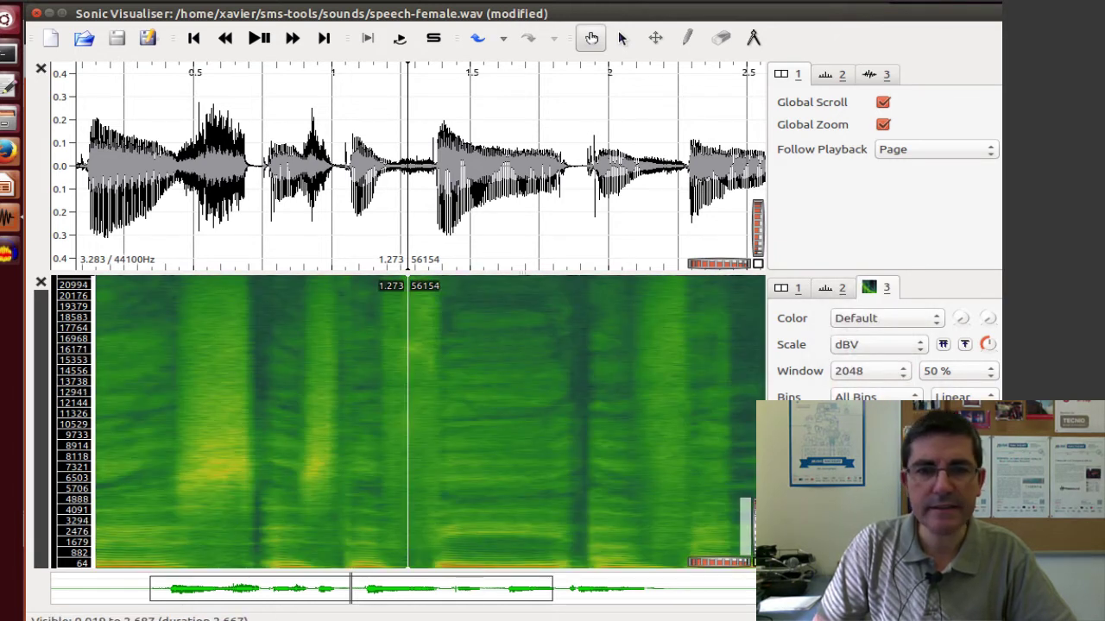
pyautogui.moveTo(750, 517); pyautogui.dragTo(741, 571)
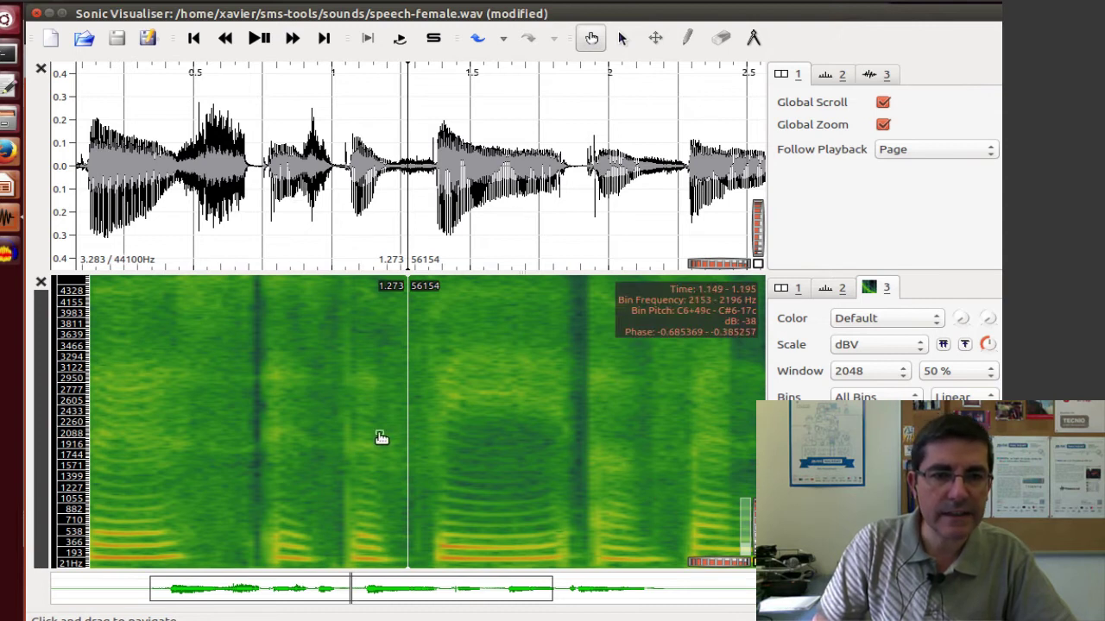
pyautogui.moveTo(380, 439); pyautogui.dragTo(464, 445)
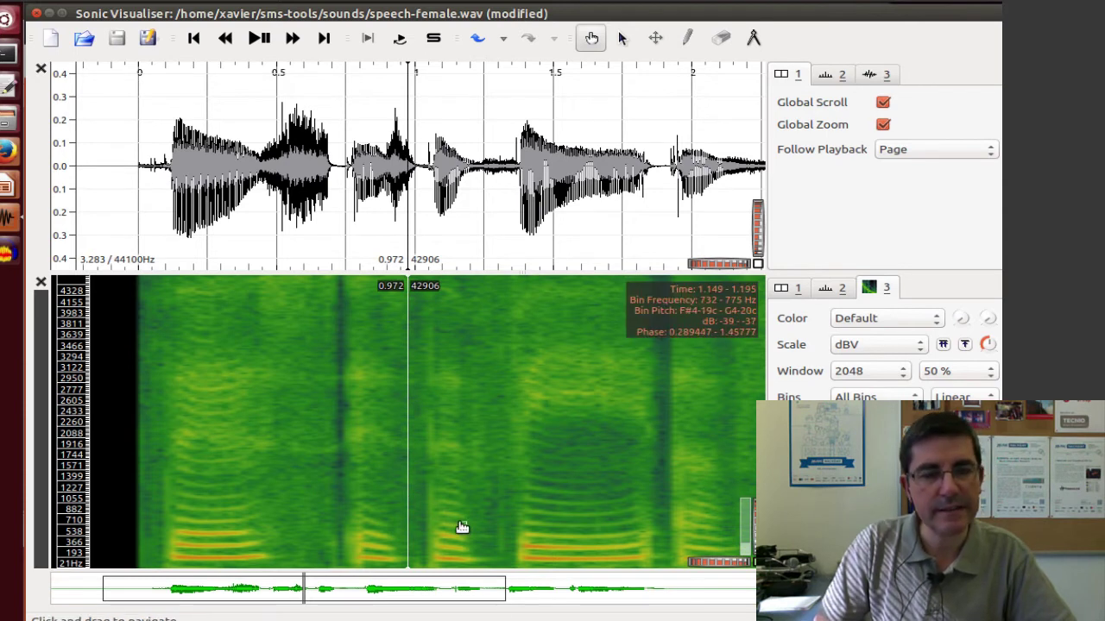
pyautogui.moveTo(553, 500); pyautogui.dragTo(475, 497)
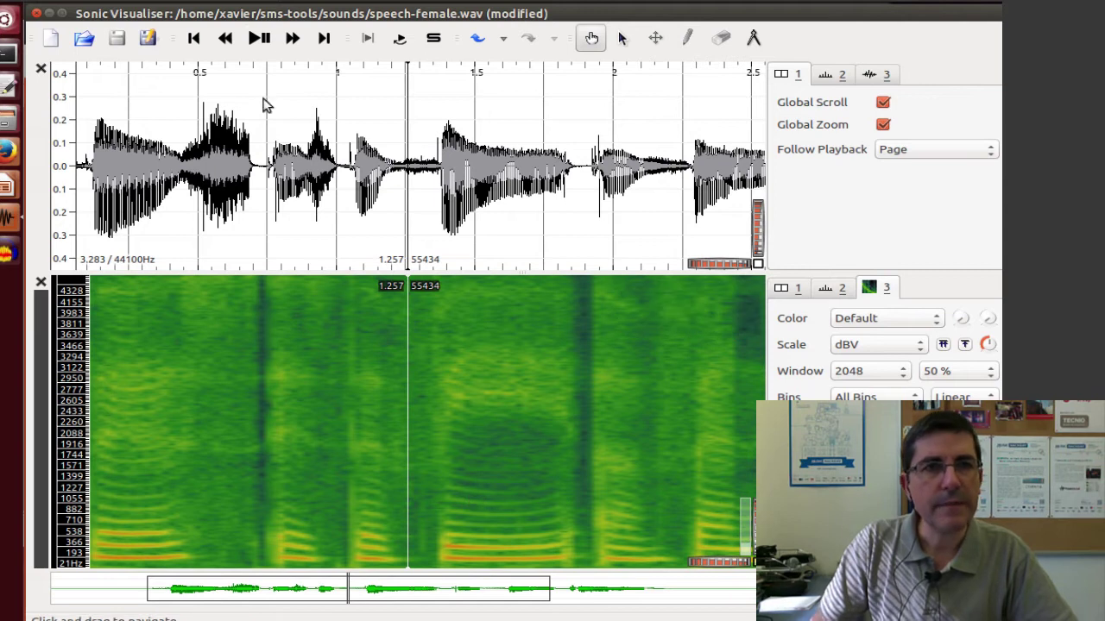
# Replace the spectrogram with a spectrum pane and move the analysis point later
pyautogui.click(40, 285)
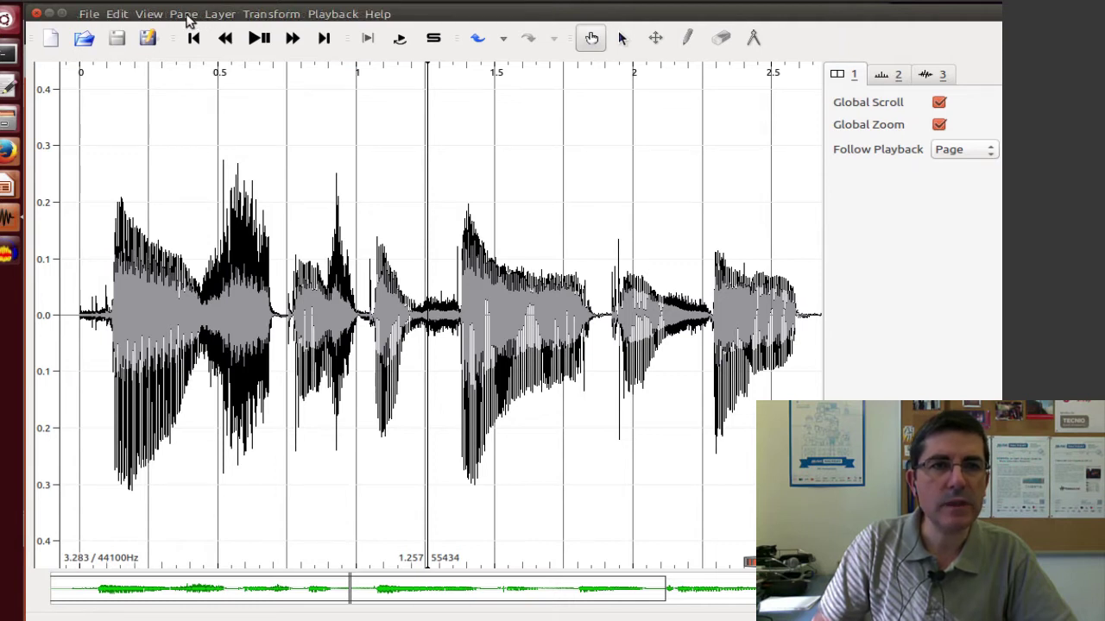
pyautogui.click(184, 14)
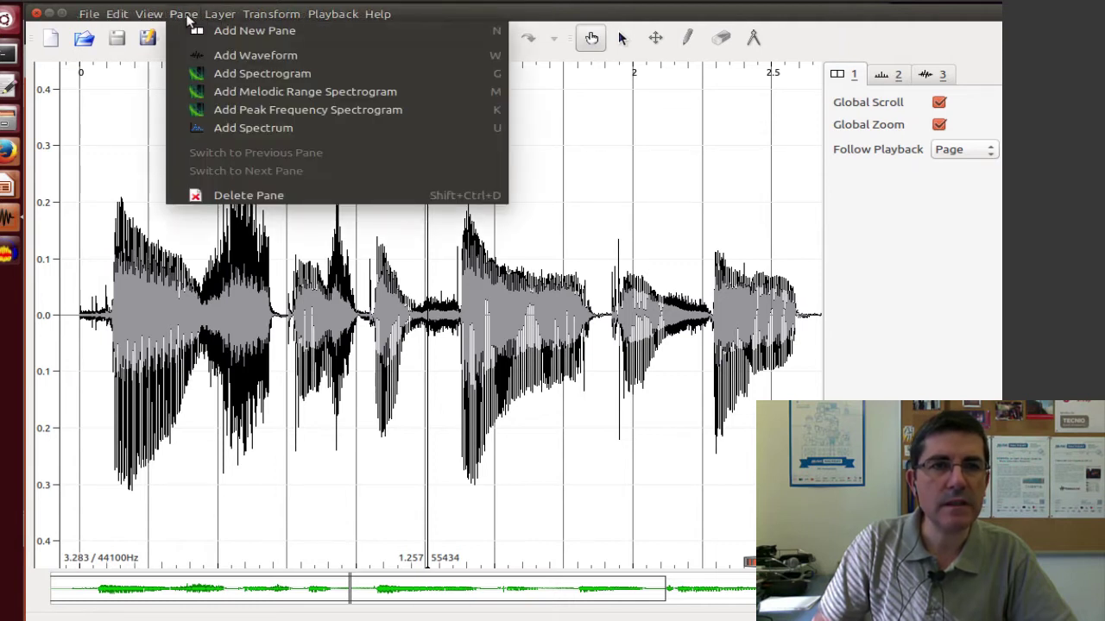
pyautogui.click(242, 128)
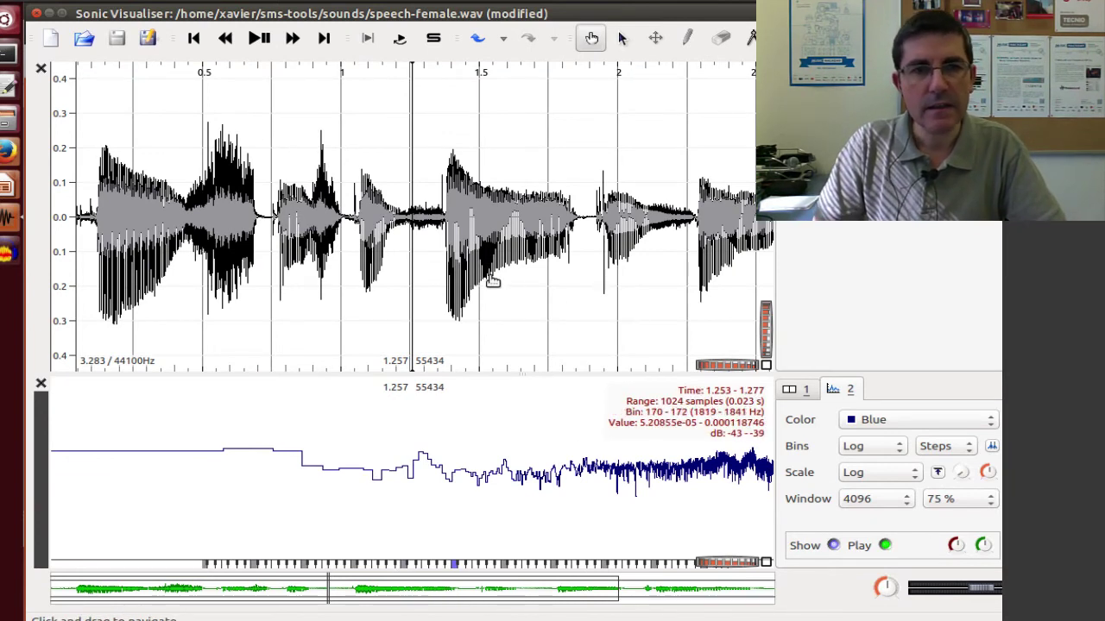
pyautogui.moveTo(371, 222); pyautogui.dragTo(394, 258)
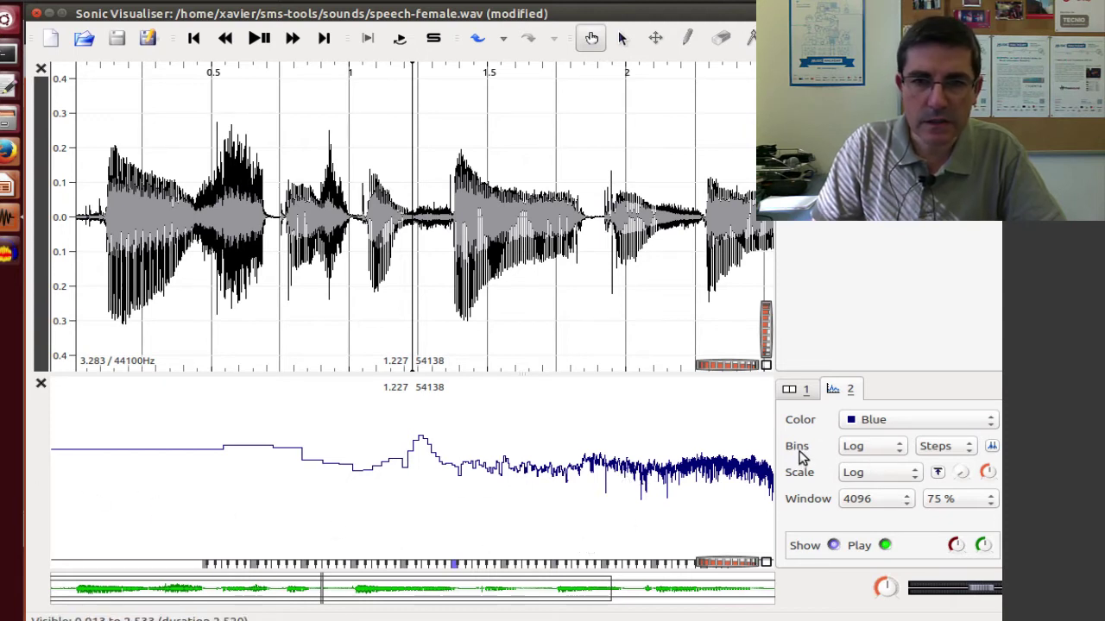
# Make the spectrum bins linear, normalize it, and raise the threshold to -47 dB
pyautogui.click(859, 453)
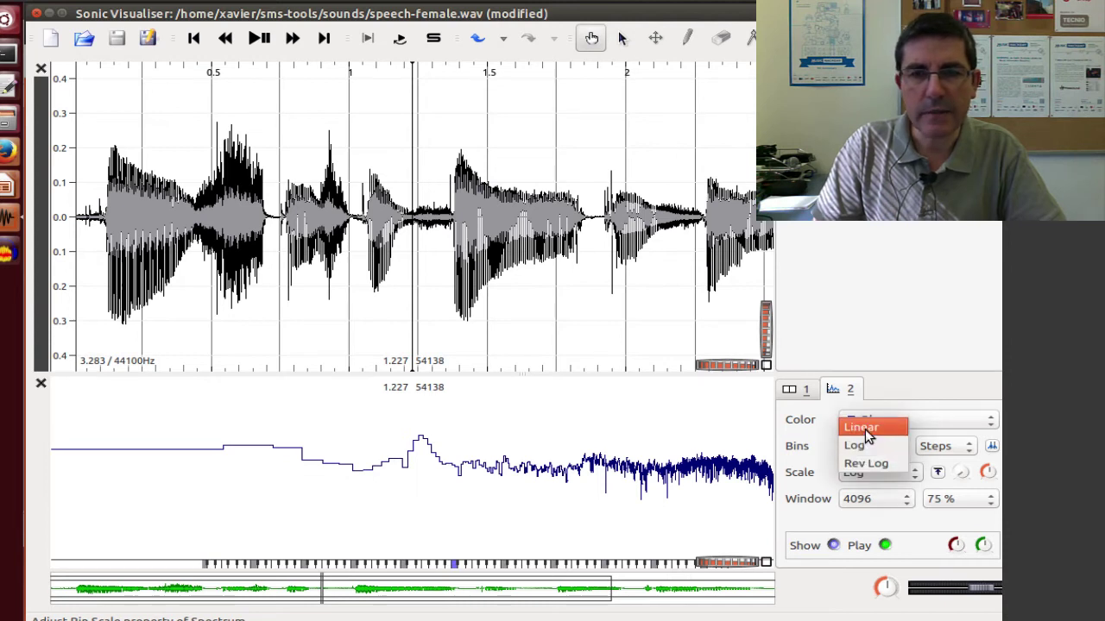
pyautogui.click(864, 429)
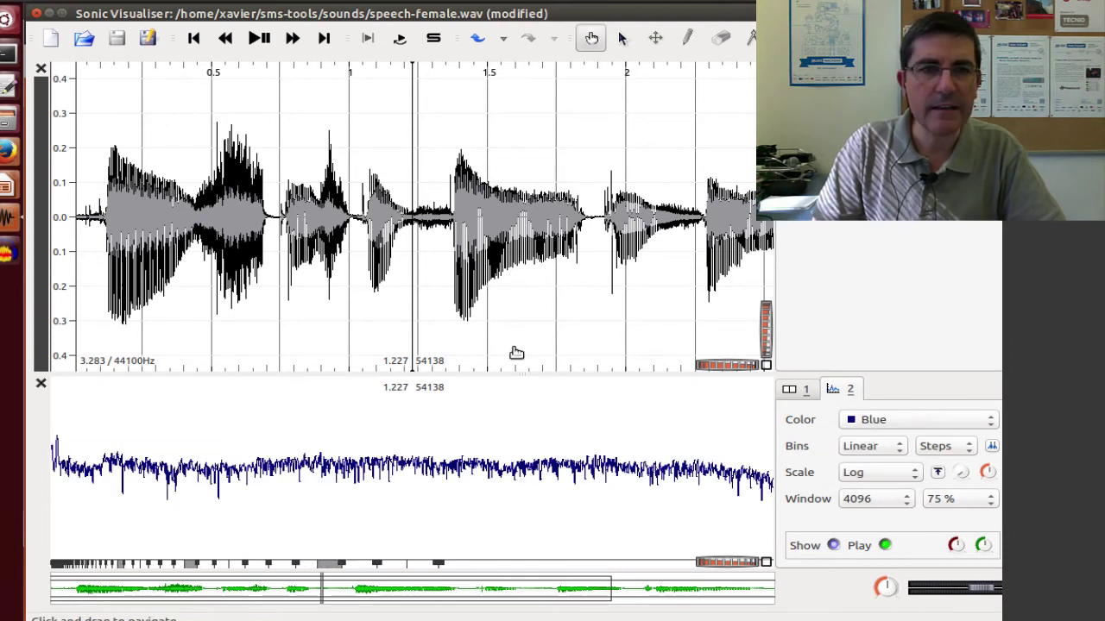
pyautogui.moveTo(511, 269); pyautogui.dragTo(445, 271)
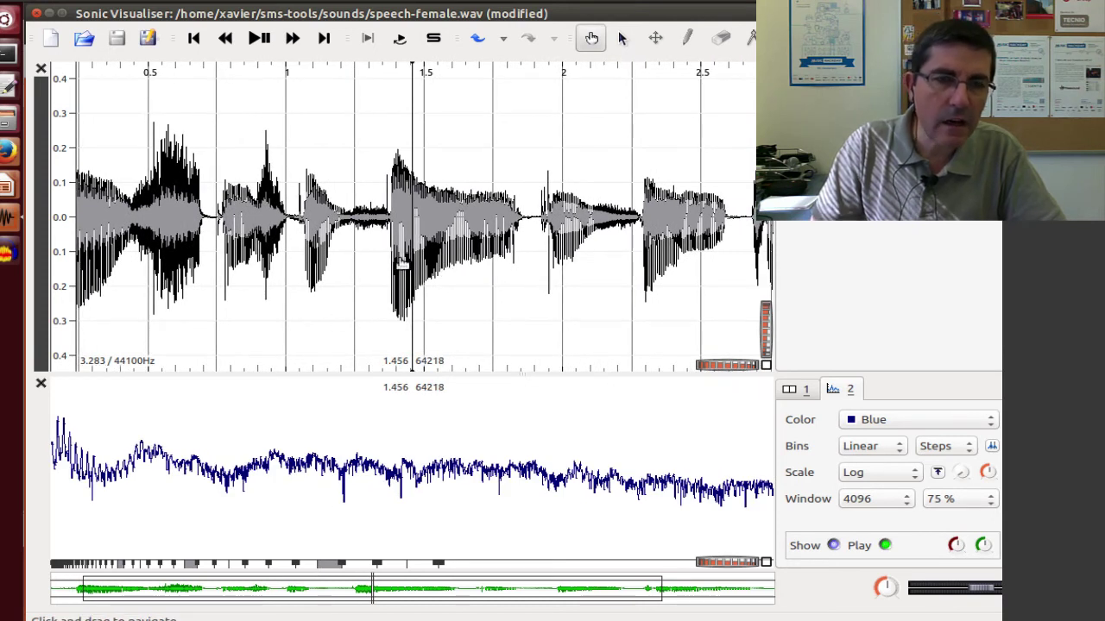
pyautogui.moveTo(316, 471)
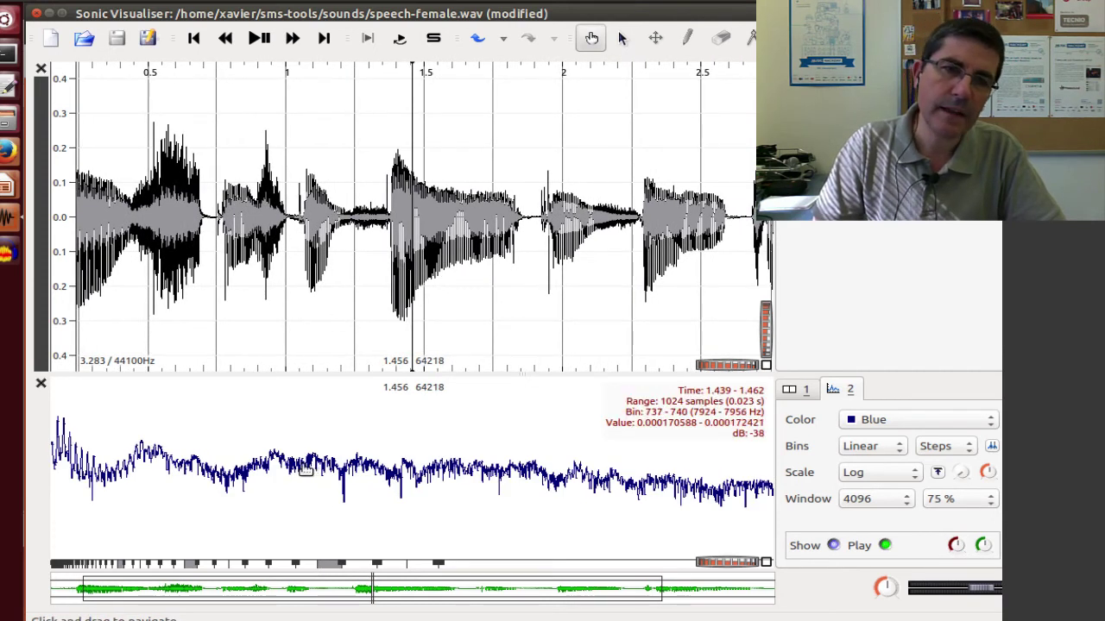
pyautogui.click(938, 475)
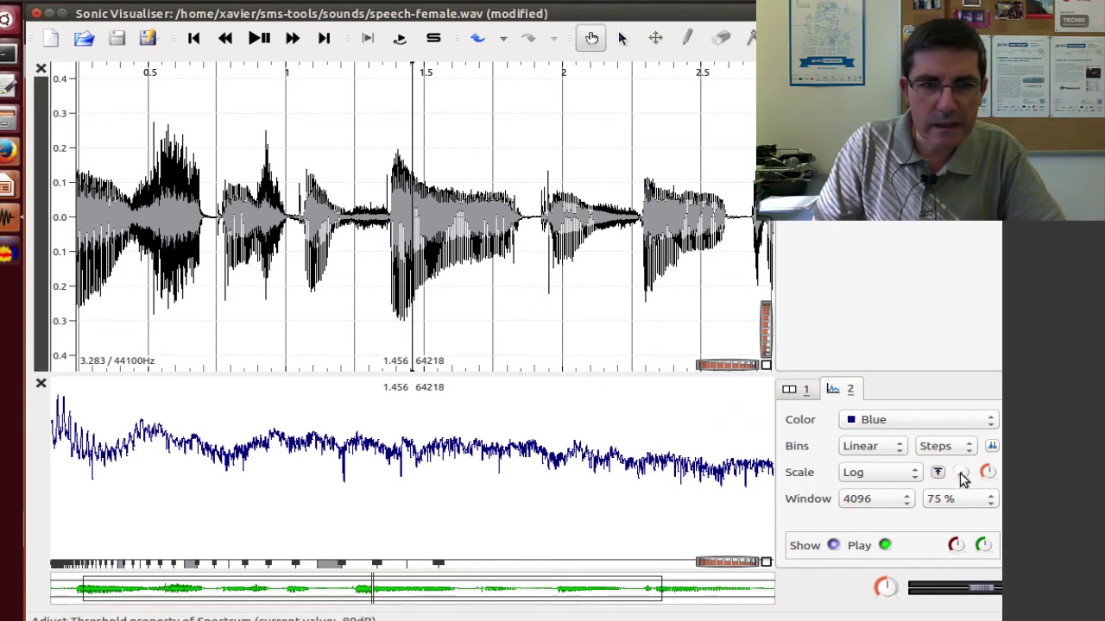
pyautogui.moveTo(959, 481); pyautogui.dragTo(966, 454)
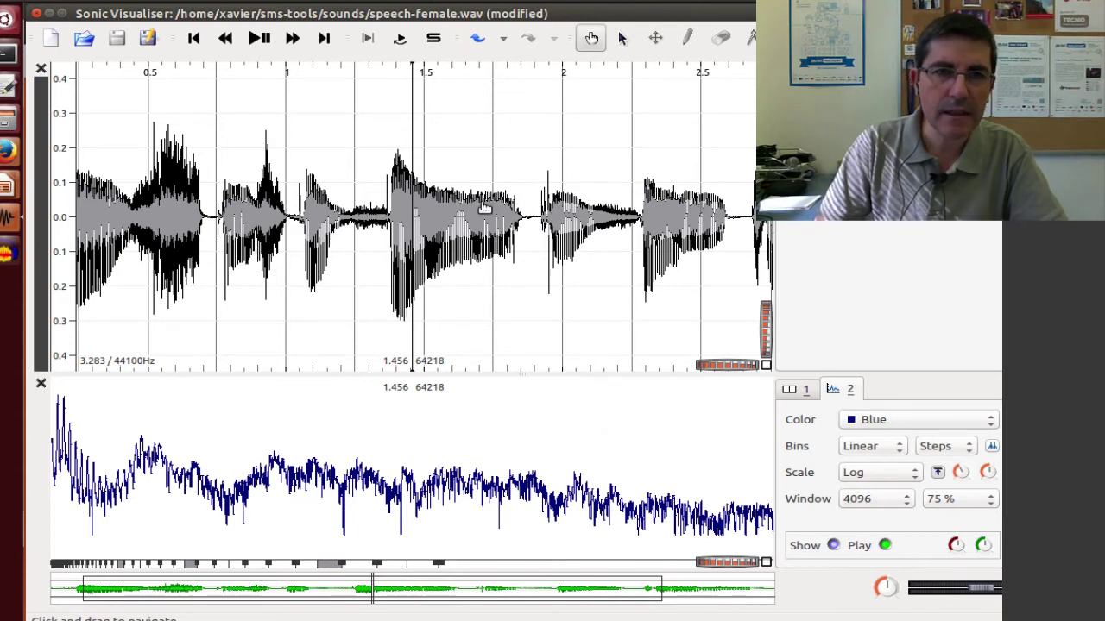
pyautogui.moveTo(483, 207); pyautogui.dragTo(460, 210)
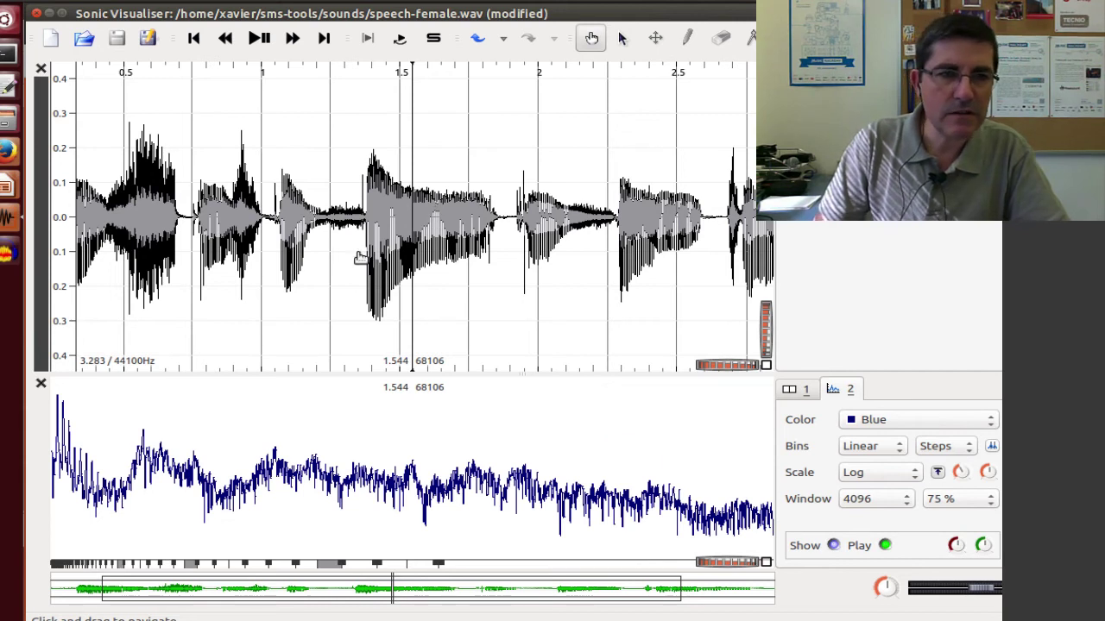
pyautogui.moveTo(402, 213); pyautogui.dragTo(405, 220)
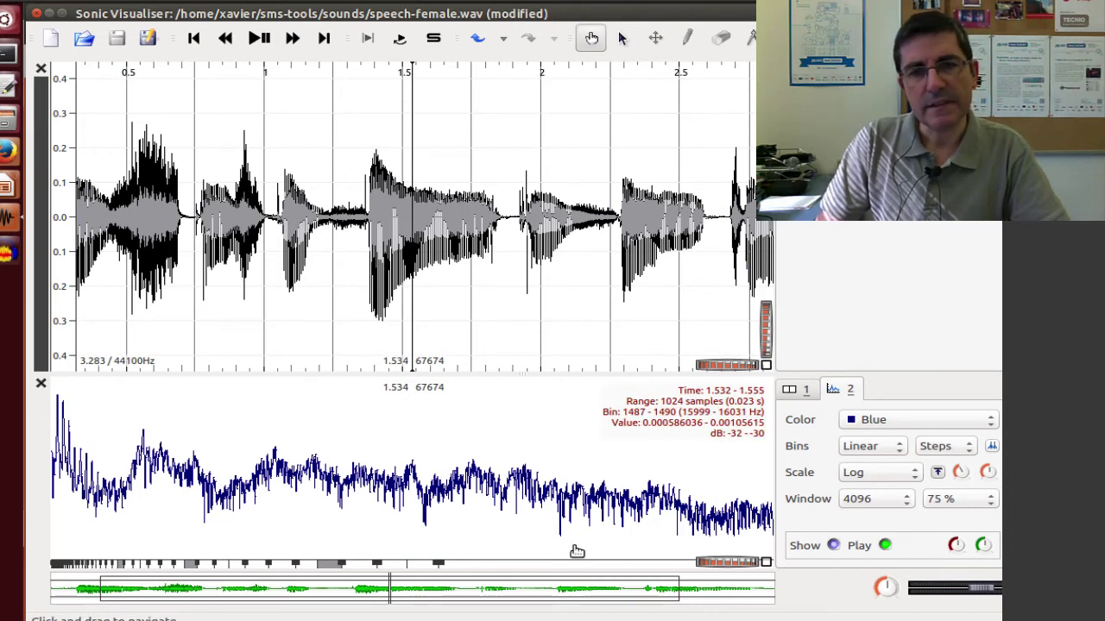
# Add a new spectrogram pane, zoomed to about 43–2627 Hz and 0.35–2.97 s
pyautogui.click(41, 385)
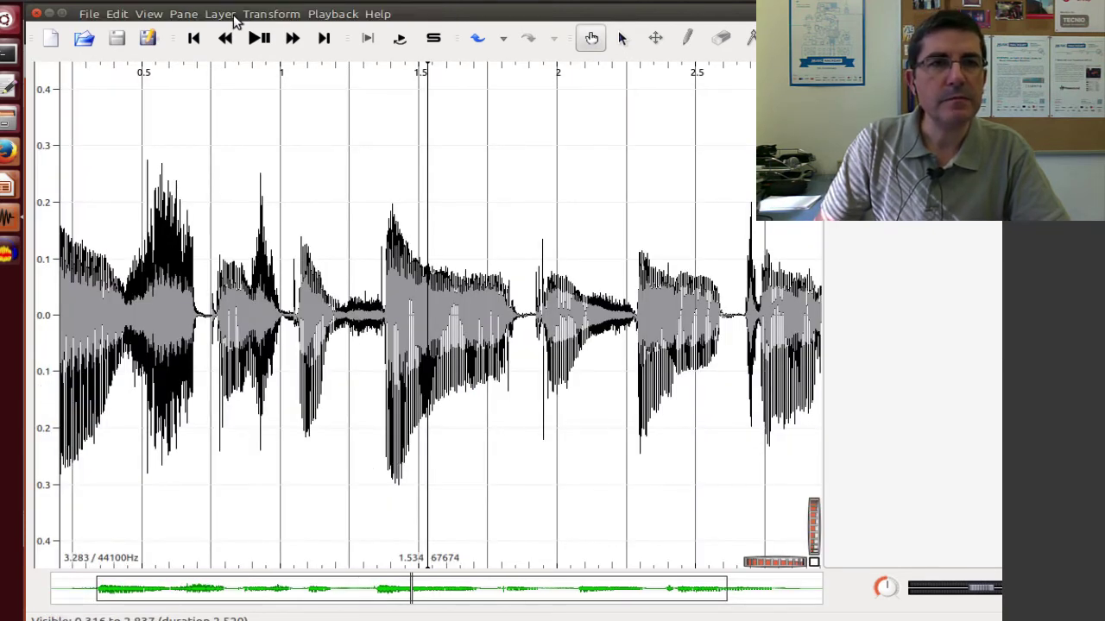
pyautogui.click(183, 14)
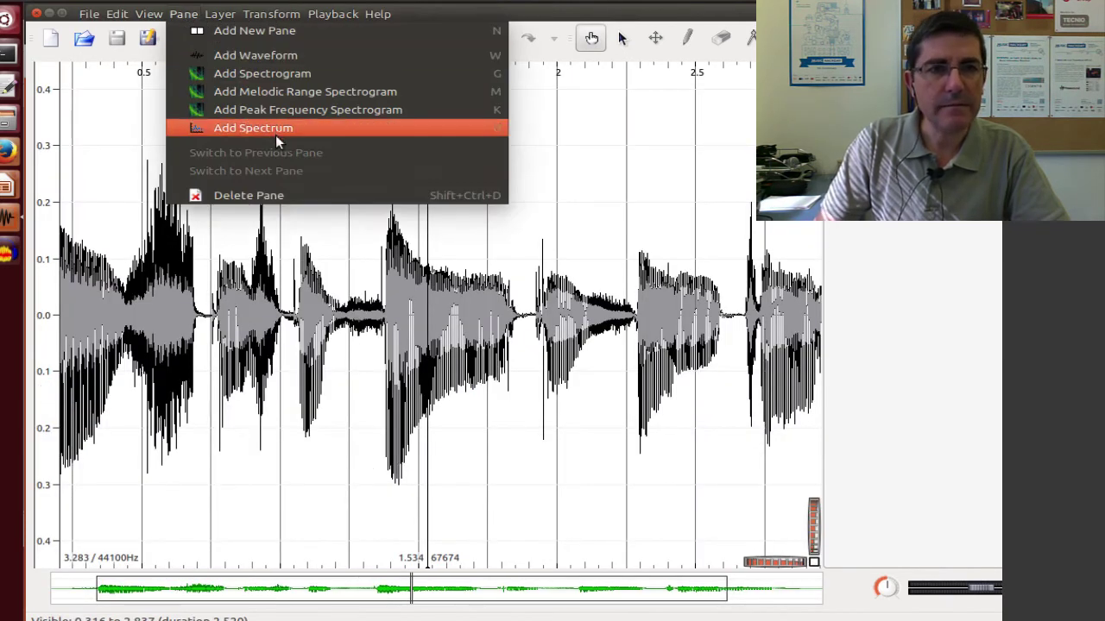
pyautogui.click(275, 78)
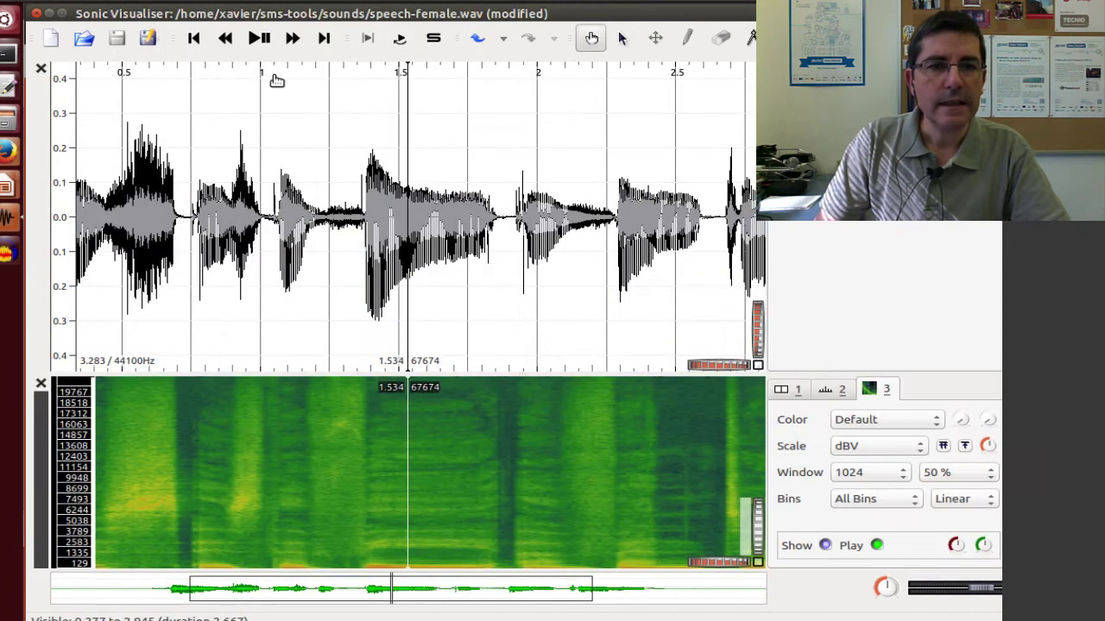
pyautogui.moveTo(761, 531); pyautogui.dragTo(741, 577)
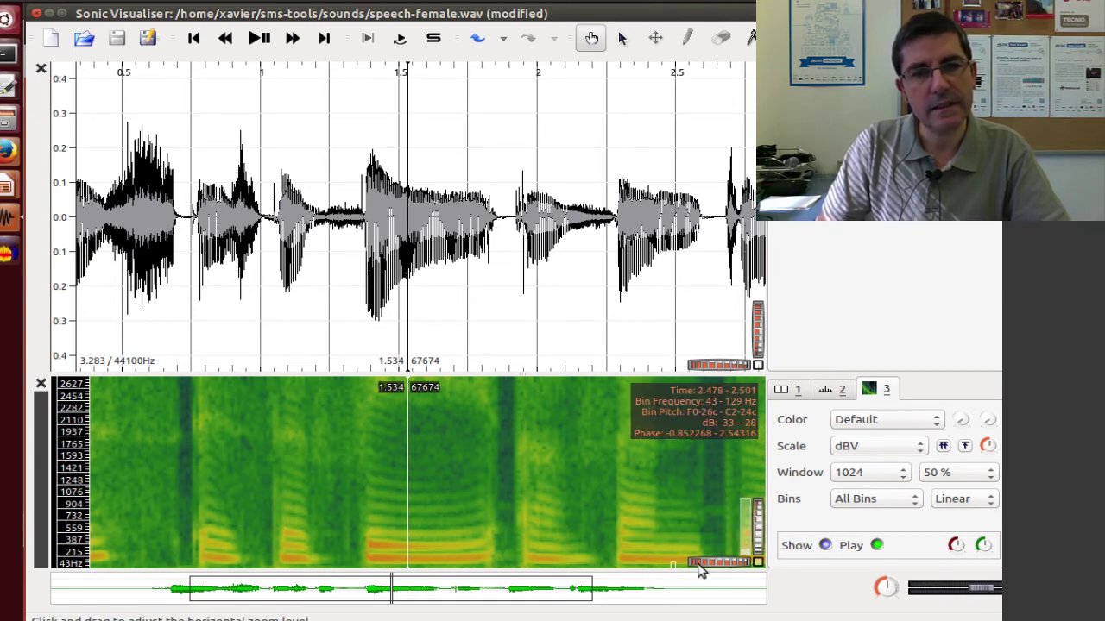
pyautogui.moveTo(707, 570)
pyautogui.mouseDown()
pyautogui.moveTo(716, 567)
pyautogui.moveTo(706, 565)
pyautogui.mouseUp()
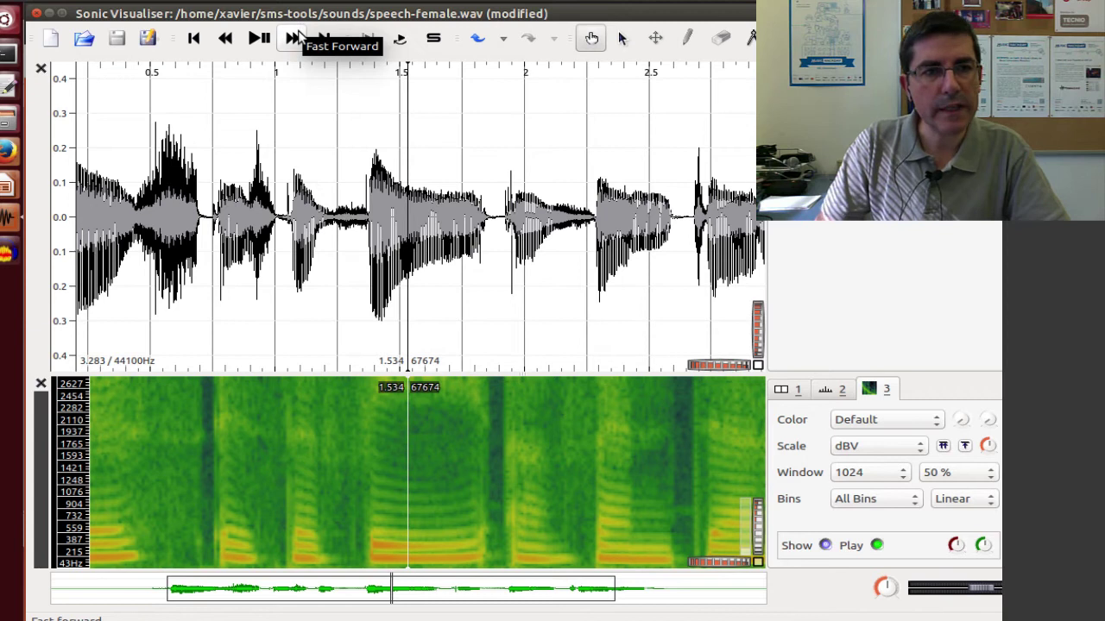
# Open the Vamp Plugins website in Firefox
pyautogui.click(7, 153)
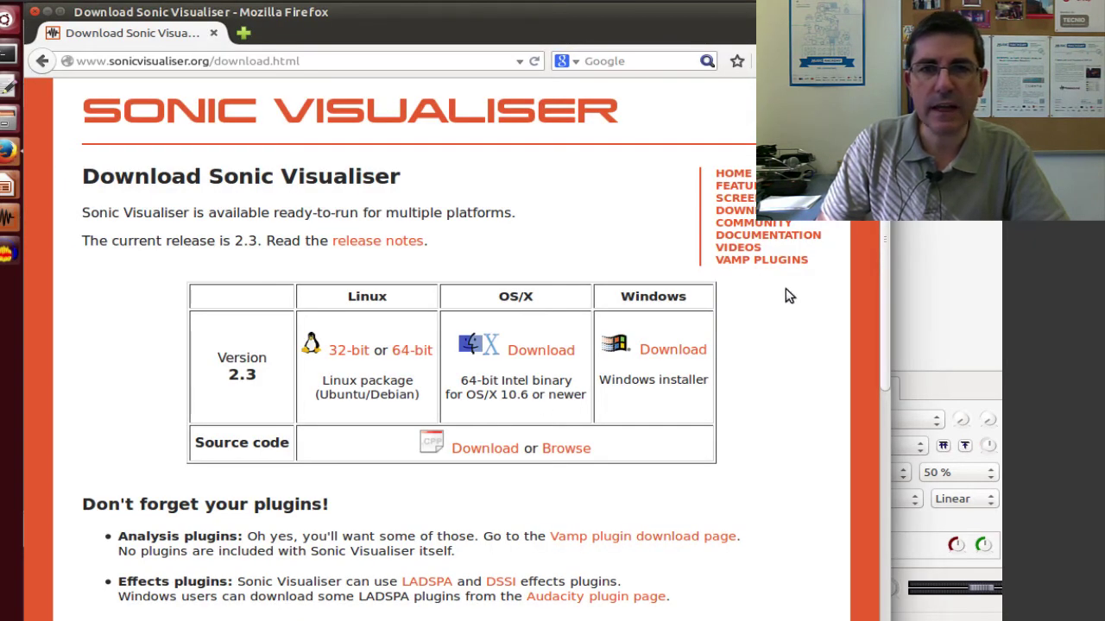
pyautogui.click(768, 261)
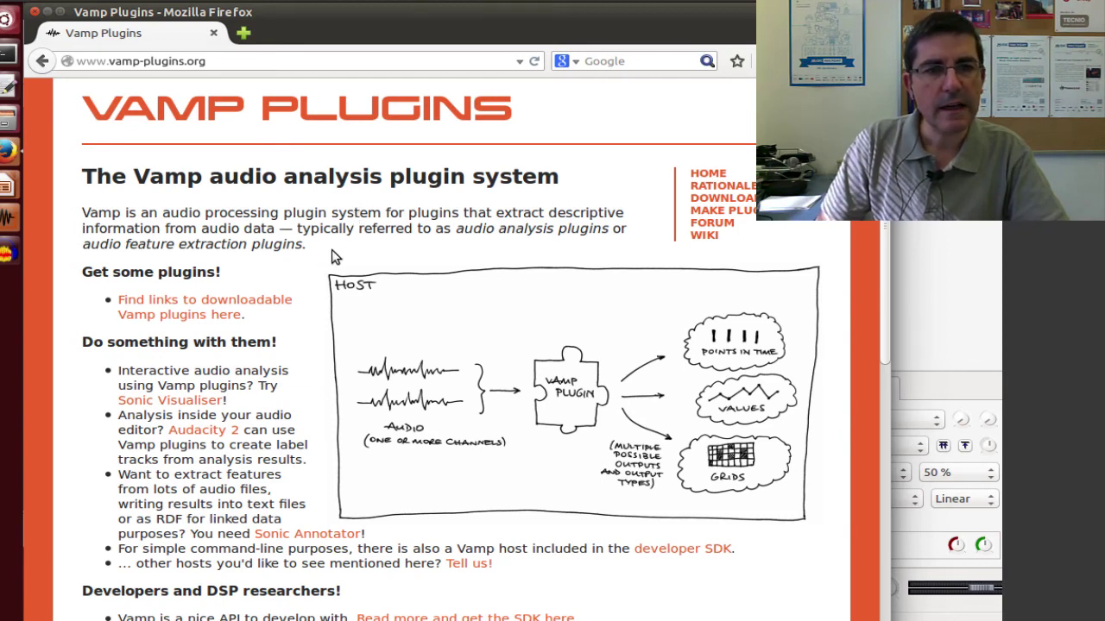
pyautogui.scroll(-5, 331, 249)
pyautogui.scroll(4, 332, 249)
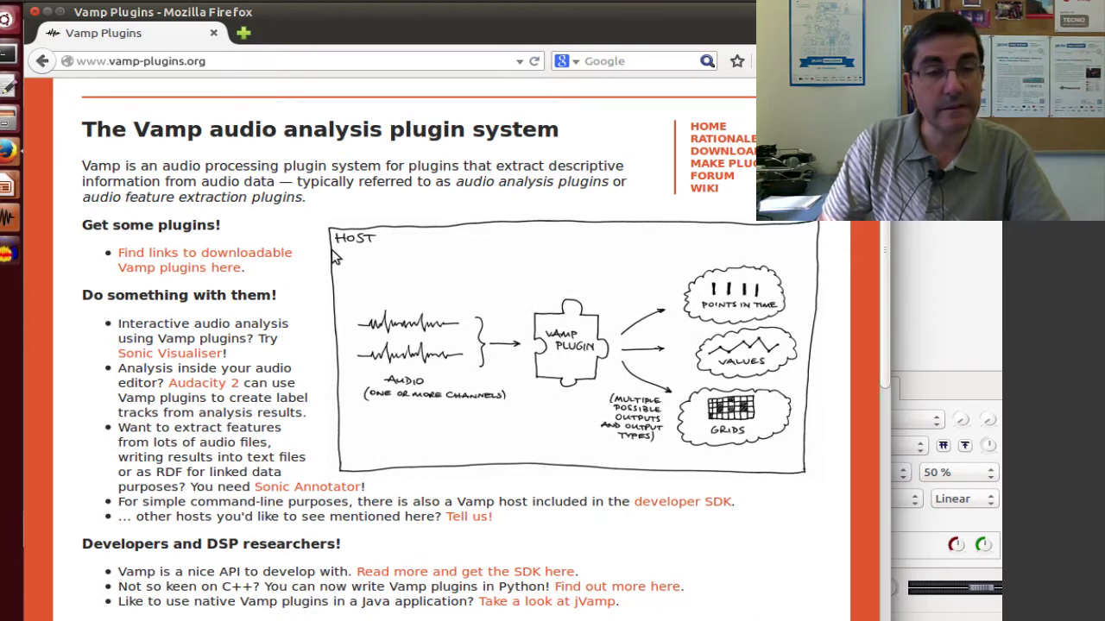
# Browse the plugin list on the Vamp download page, then return to Sonic Visualiser
pyautogui.click(255, 260)
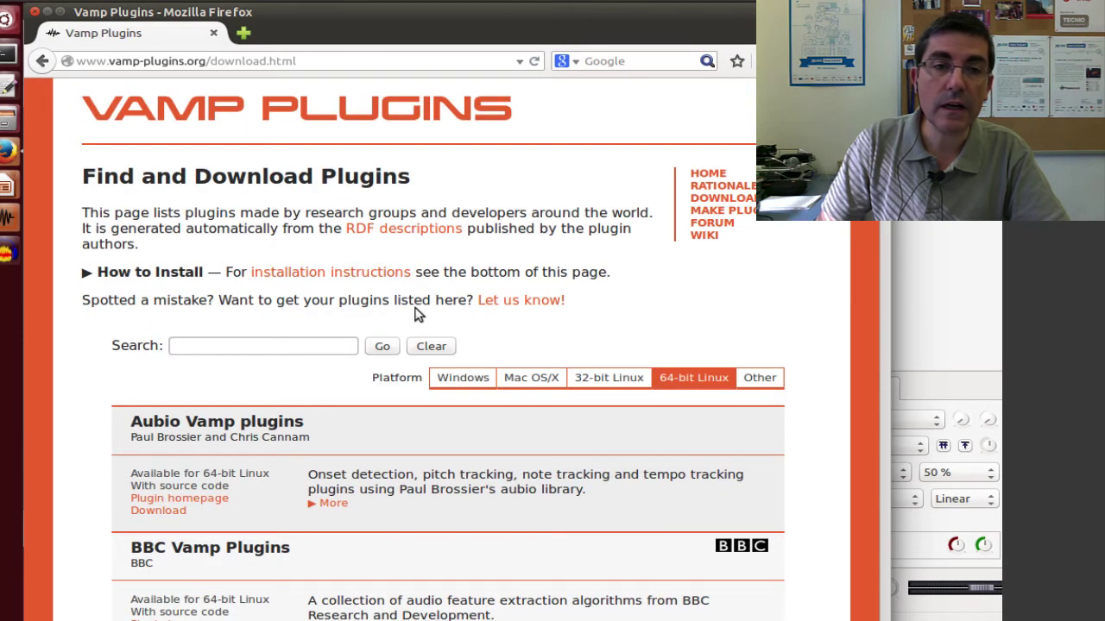
pyautogui.scroll(-2, 464, 321)
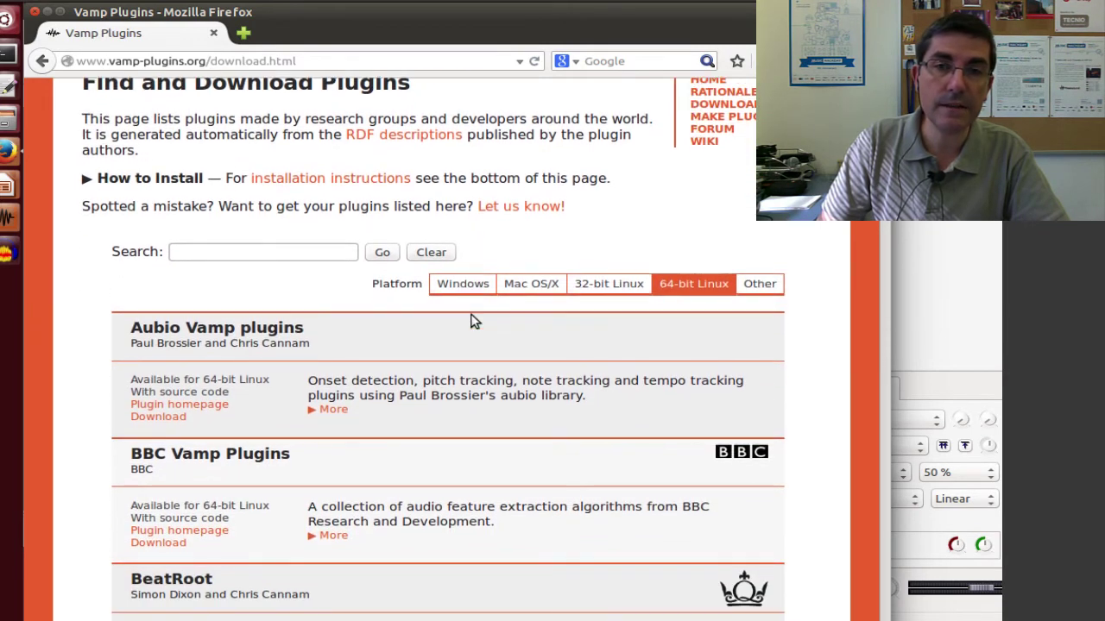
pyautogui.scroll(-8, 473, 321)
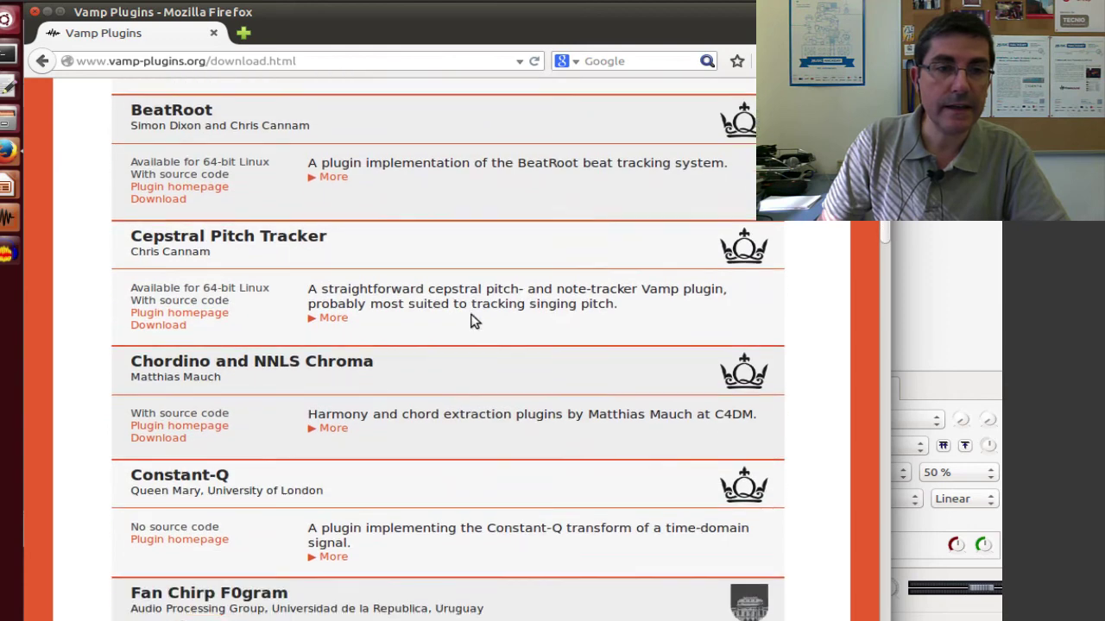
pyautogui.scroll(-15, 472, 321)
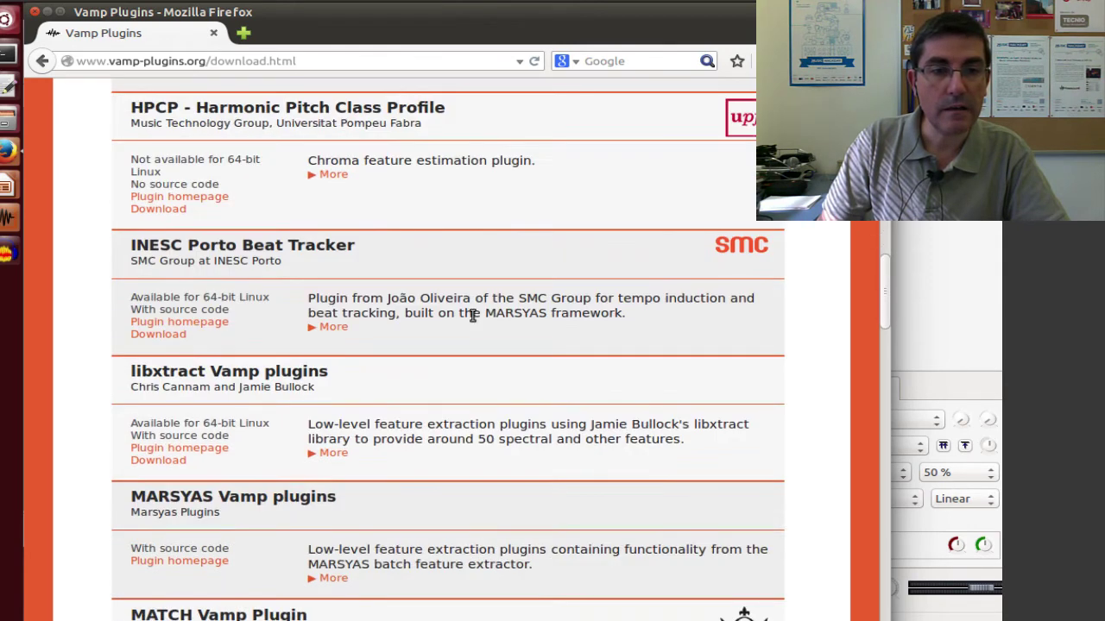
pyautogui.scroll(-4, 472, 315)
pyautogui.scroll(-20, 472, 321)
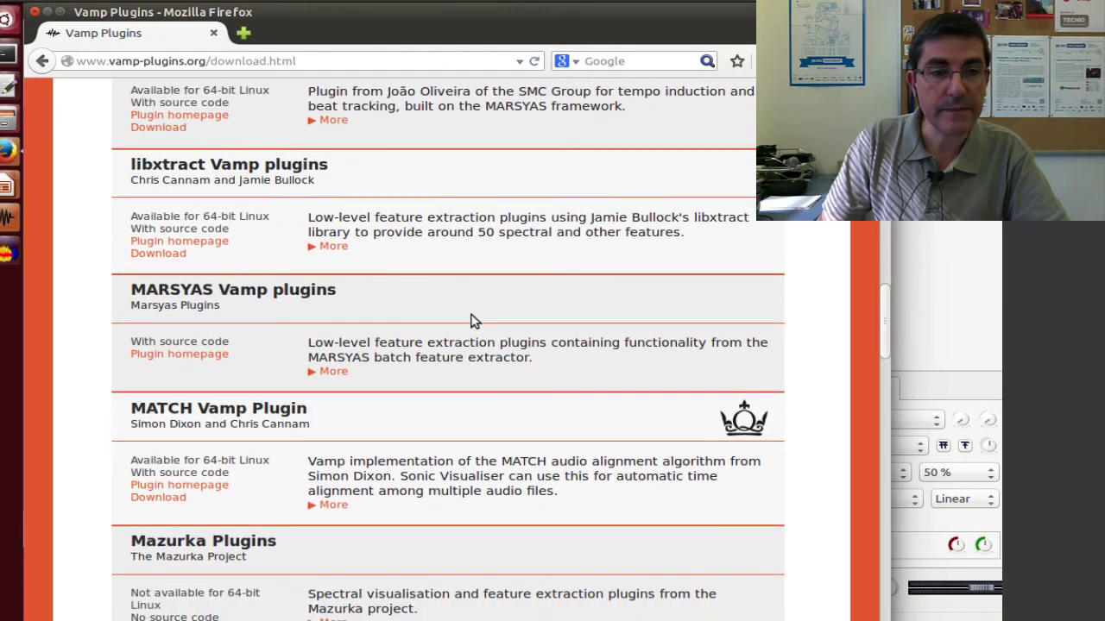
pyautogui.scroll(-12, 472, 321)
pyautogui.scroll(-9, 473, 321)
pyautogui.scroll(12, 461, 294)
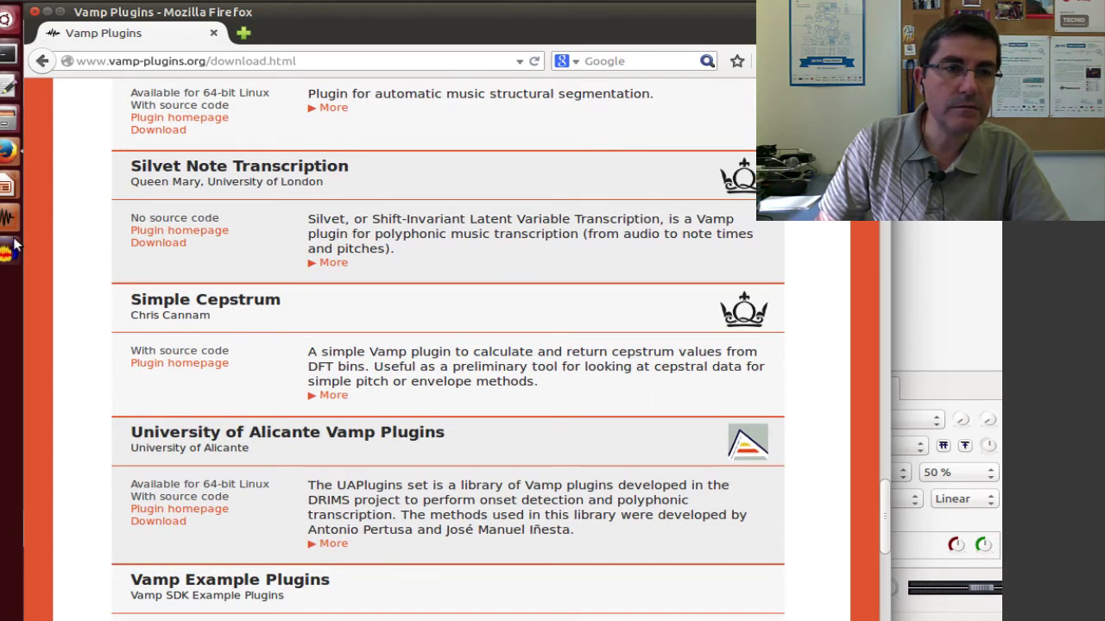
pyautogui.click(8, 220)
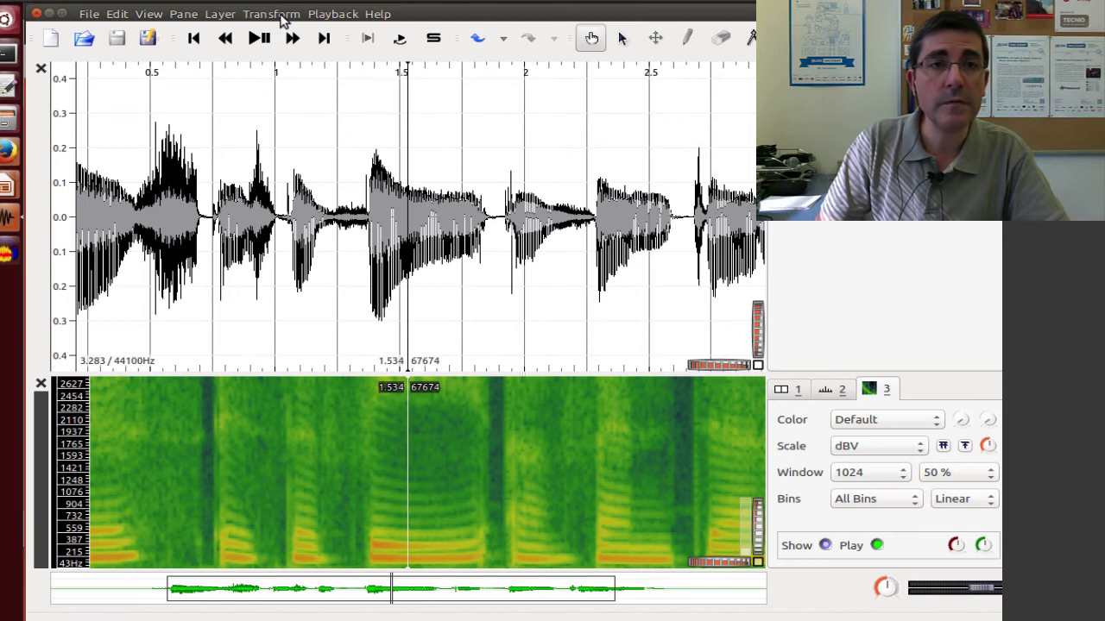
# Open Transform > Analysis by Plugin Name > Aubio Pitch Detector and move its parameters dialog up-left
pyautogui.click(281, 16)
pyautogui.moveTo(327, 74)
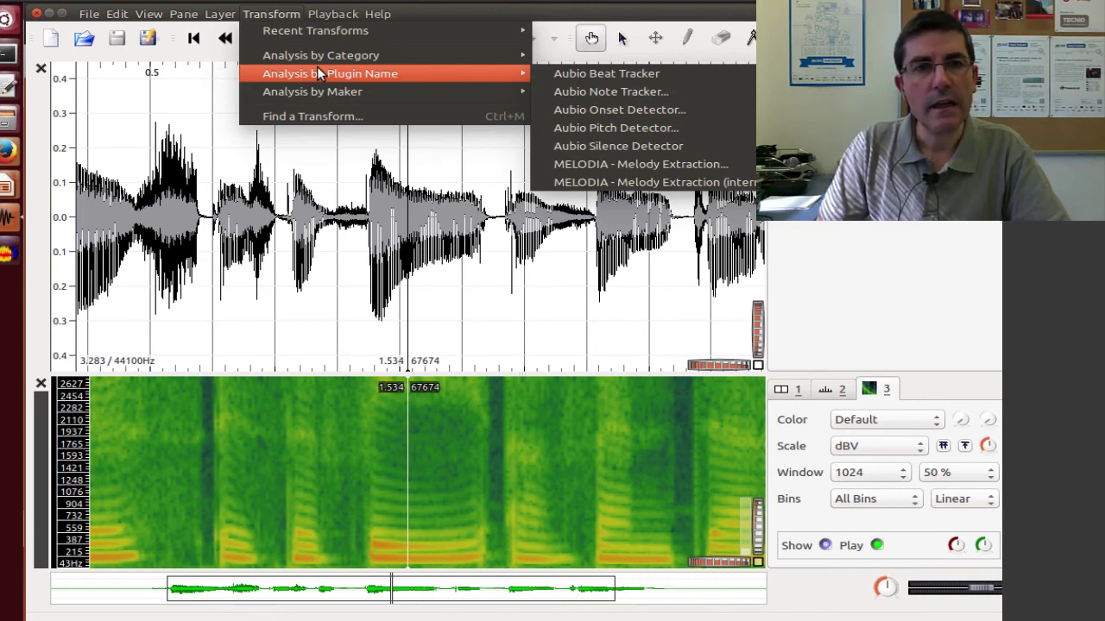
pyautogui.click(668, 130)
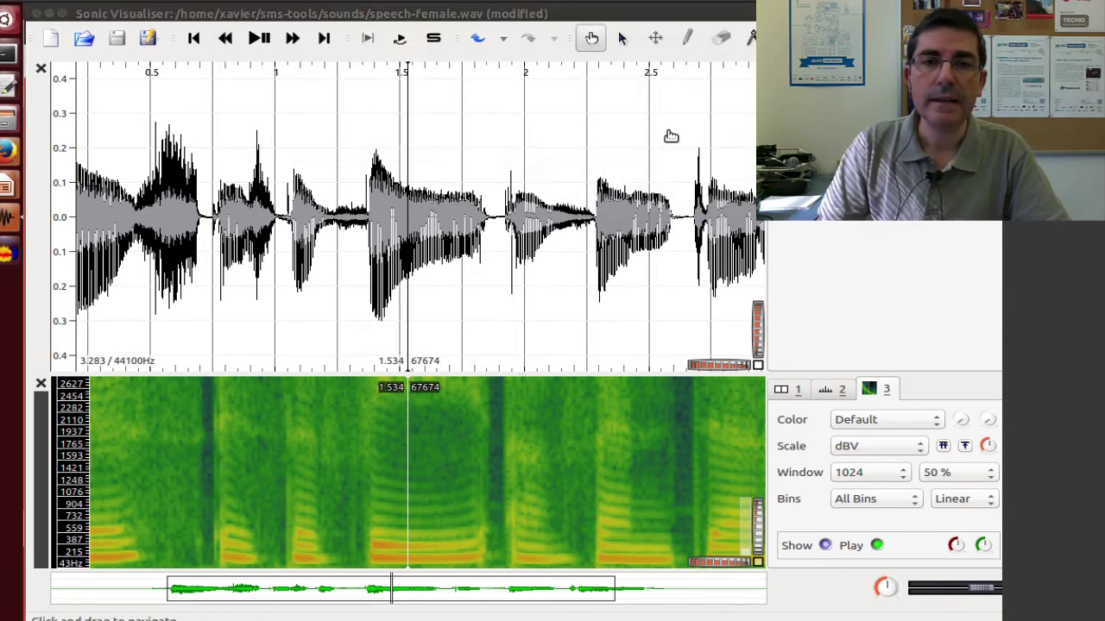
pyautogui.moveTo(600, 180); pyautogui.dragTo(517, 57)
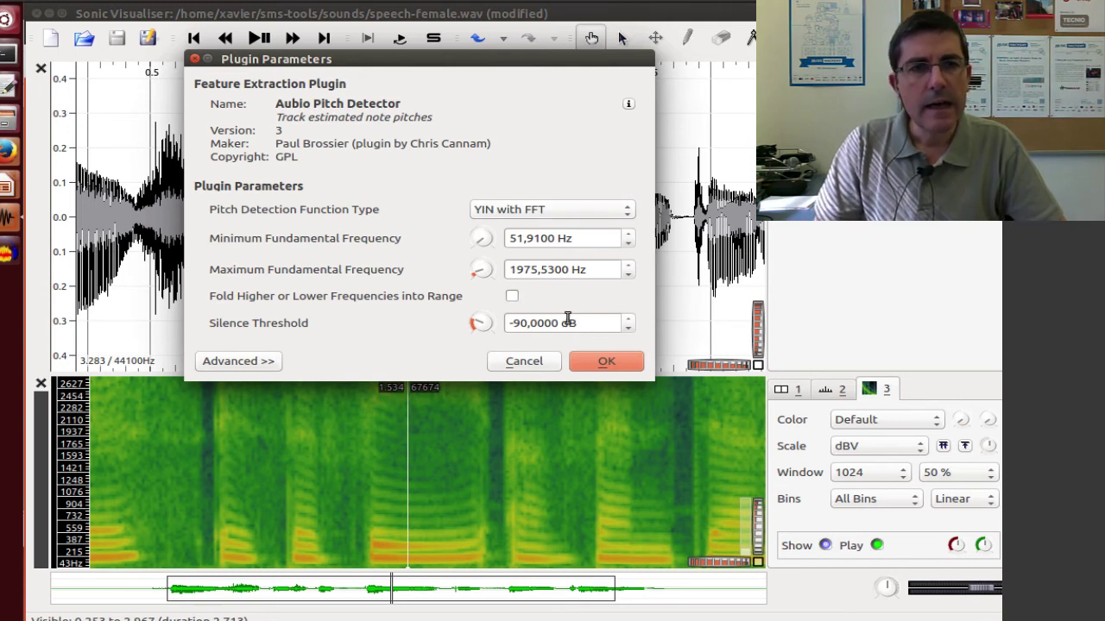
# Run the Aubio pitch detector, then zoom the spectrogram to frequencies below about 1076 Hz
pyautogui.click(601, 361)
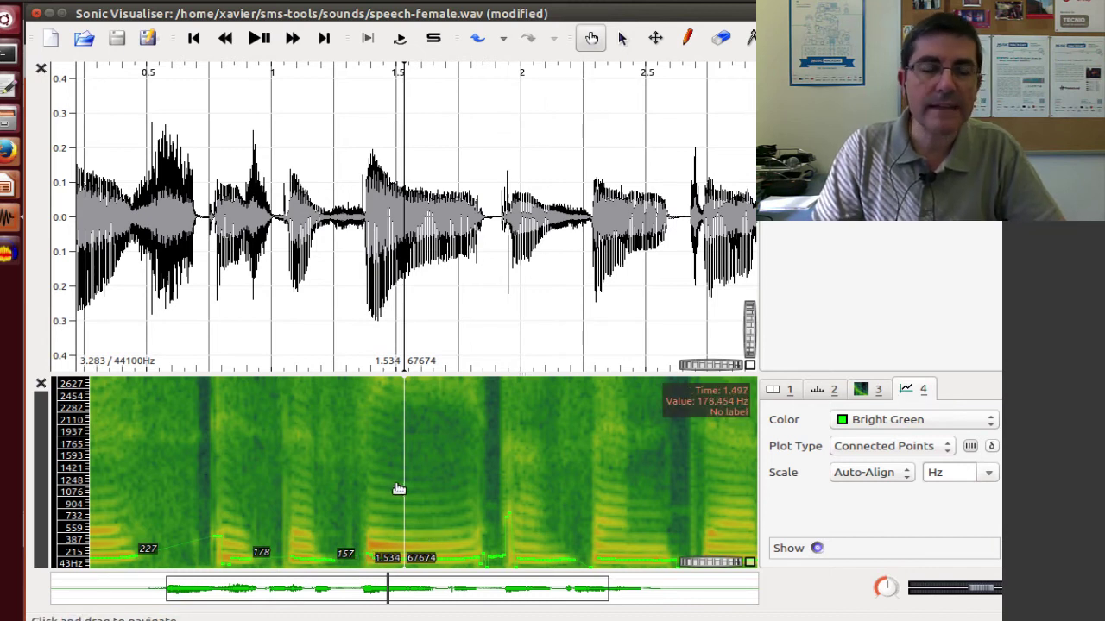
pyautogui.click(869, 392)
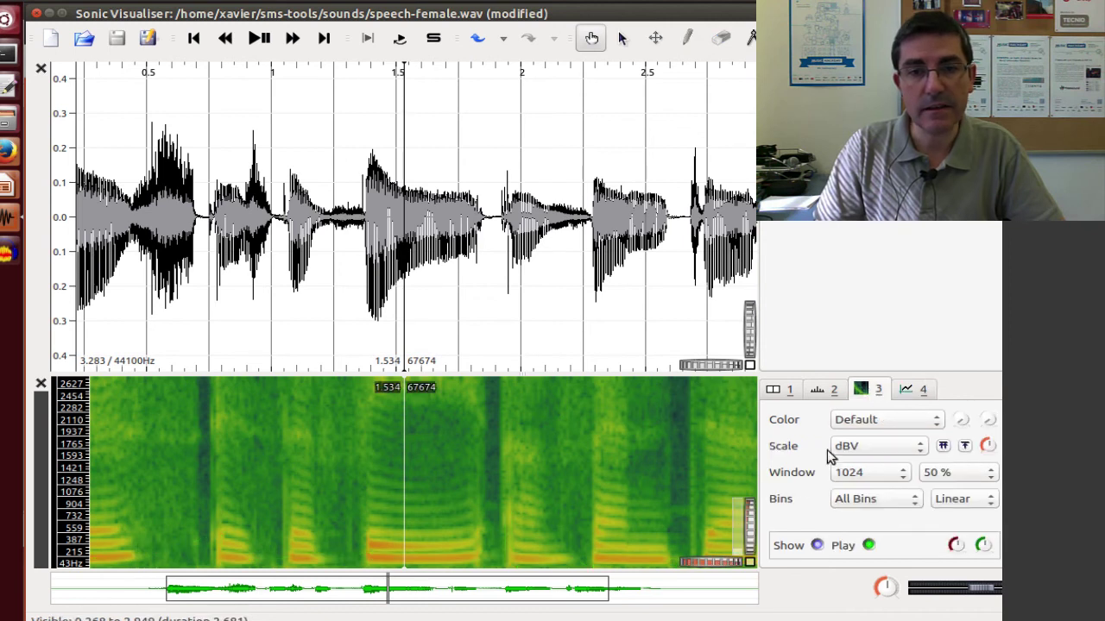
pyautogui.moveTo(750, 529); pyautogui.dragTo(748, 566)
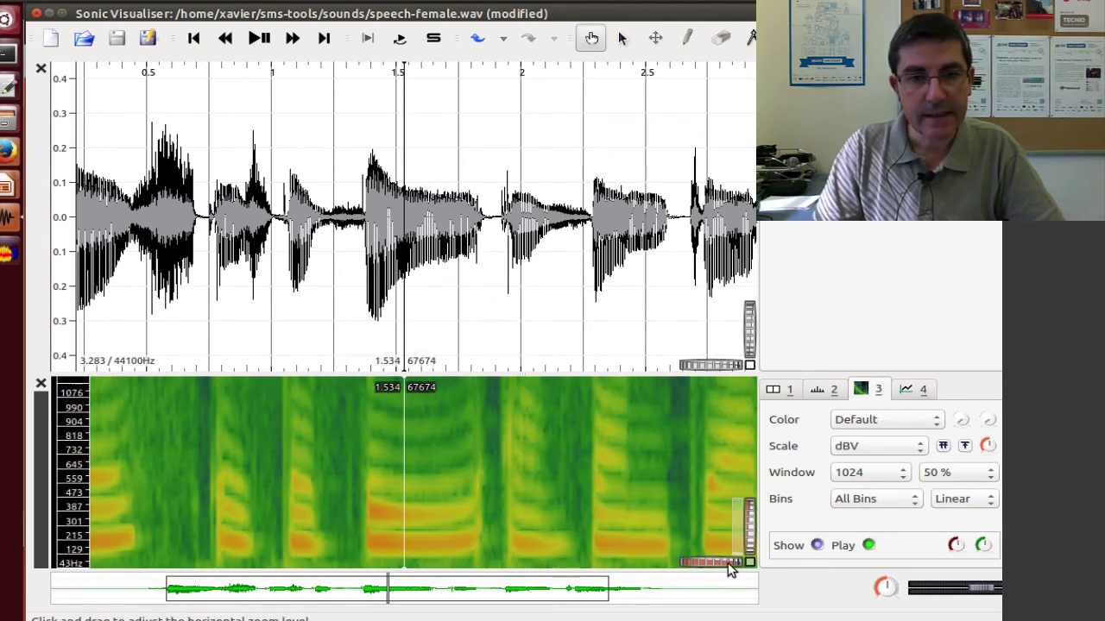
pyautogui.click(911, 393)
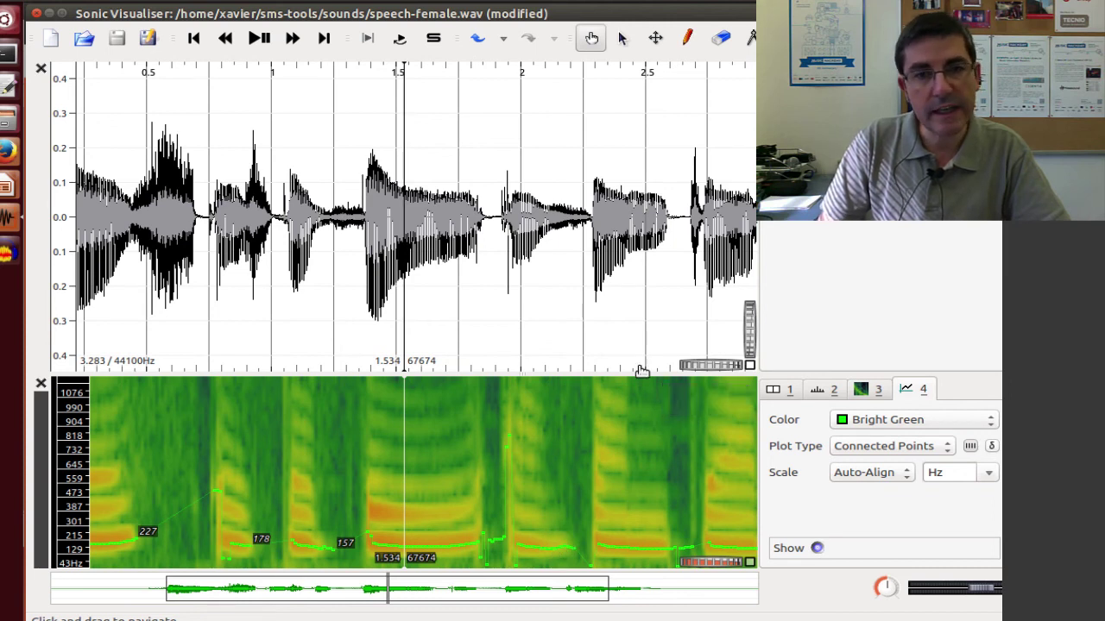
pyautogui.scroll(4, 713, 562)
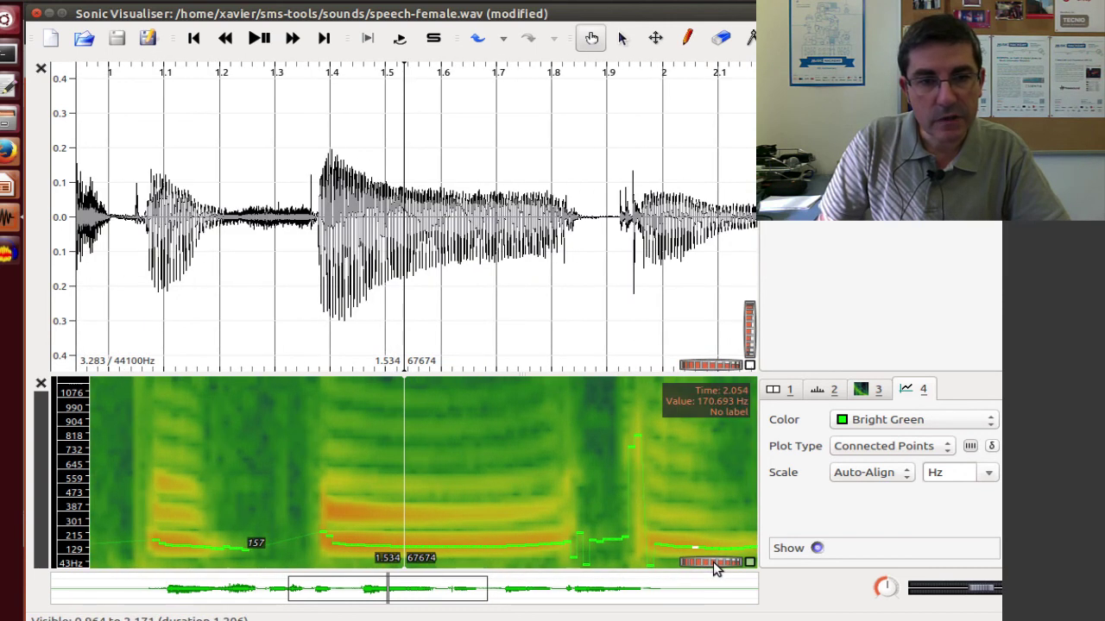
pyautogui.scroll(-6, 713, 563)
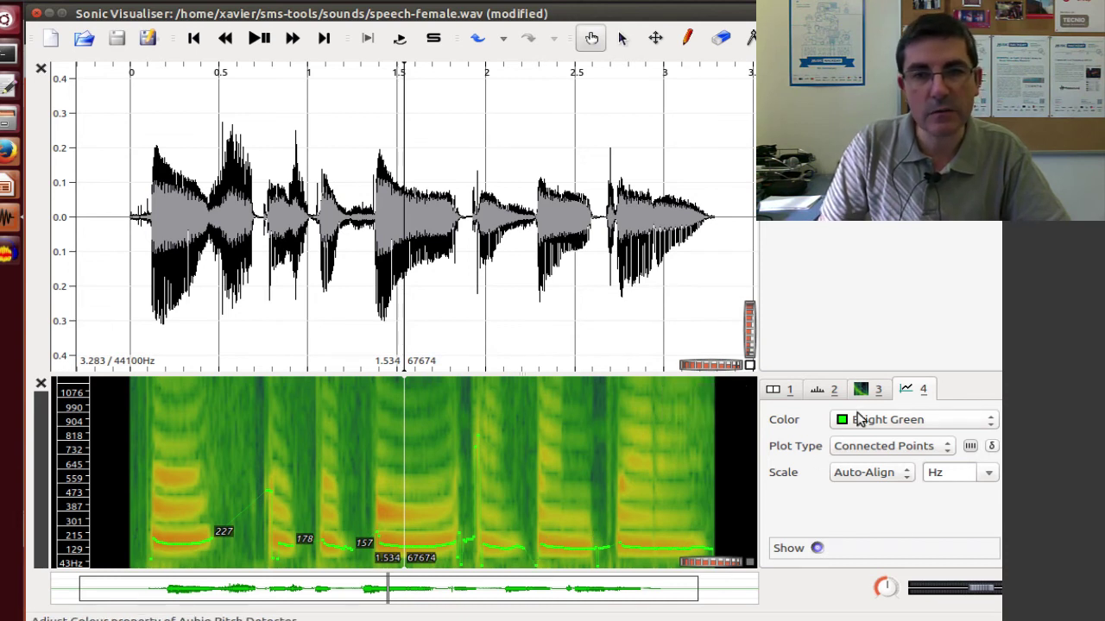
# Raise the spectrogram layer's window size from 1024 to 2048, then reselect the pitch-track layer
pyautogui.click(872, 390)
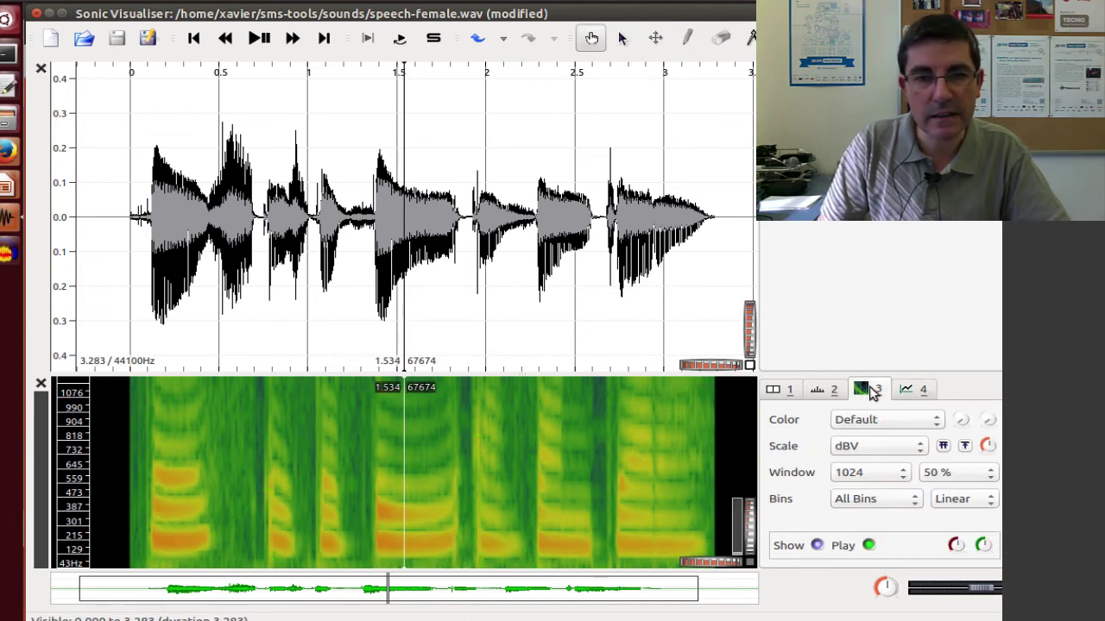
pyautogui.click(859, 474)
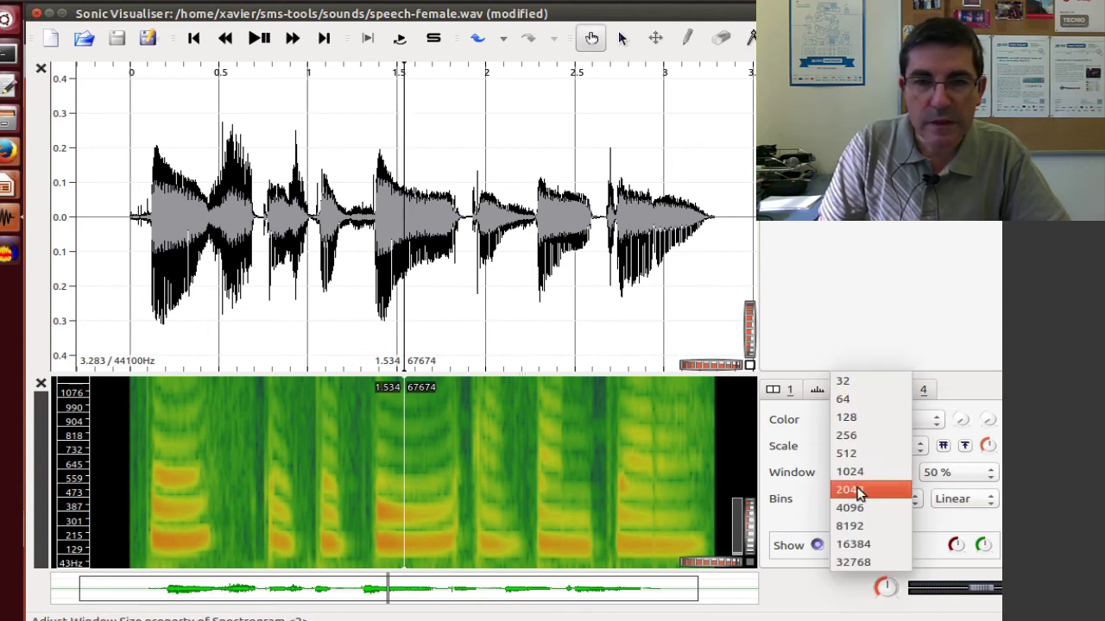
pyautogui.click(859, 490)
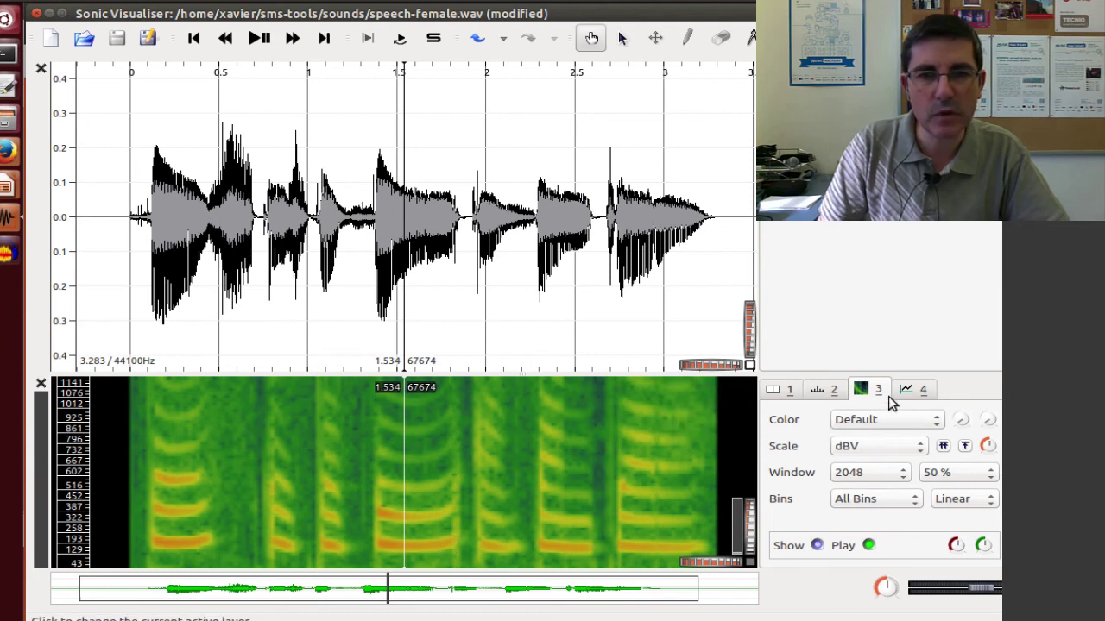
pyautogui.click(915, 389)
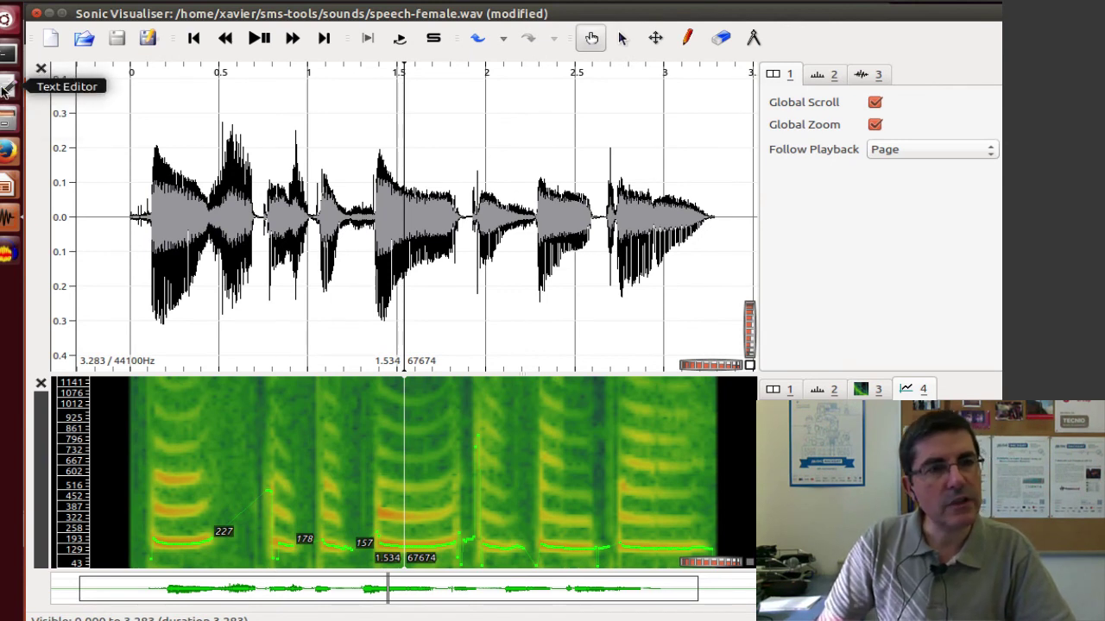
# Return to Impress's References slide and open the Slide Show menu
pyautogui.click(7, 185)
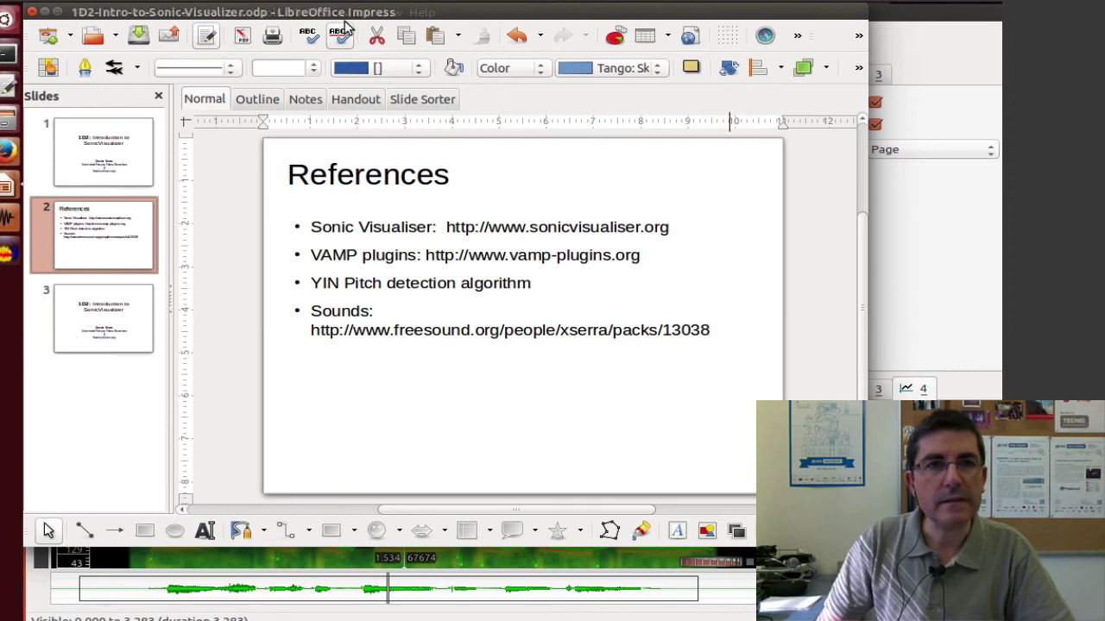
pyautogui.click(303, 15)
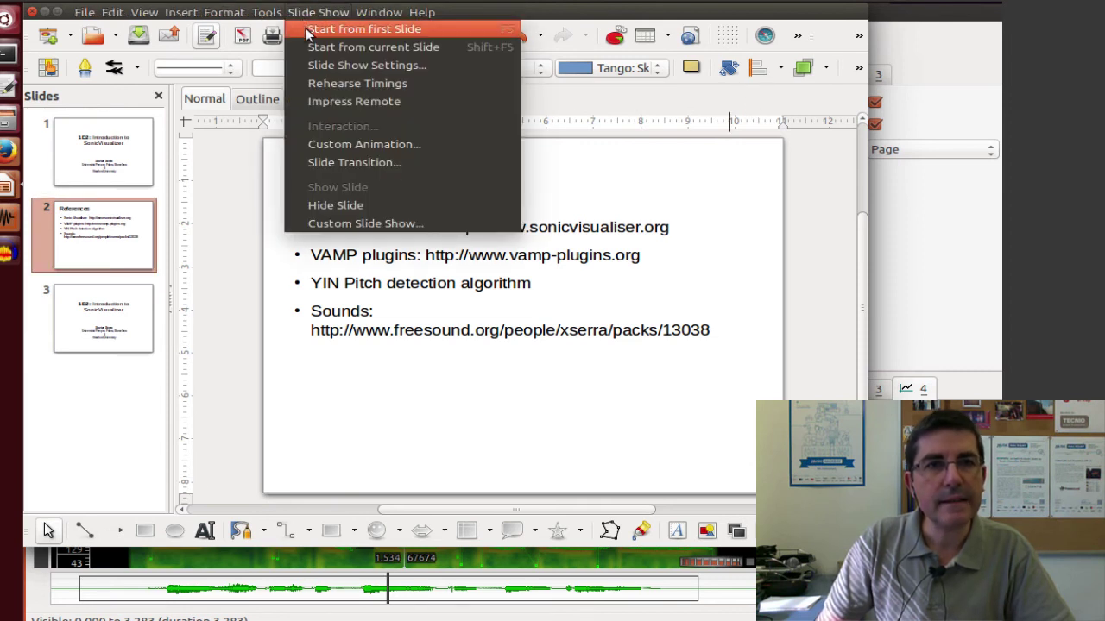